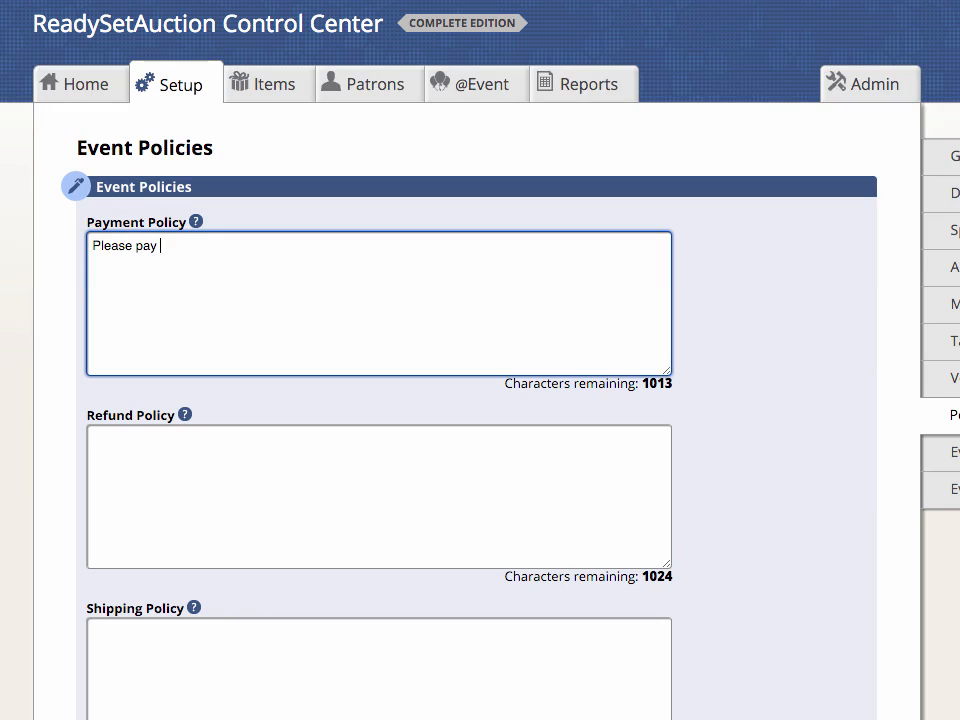
Step: Fill in the payment policy as "Please pay online or through a checkout line before leaving the Spring Gala."
text(or thro)
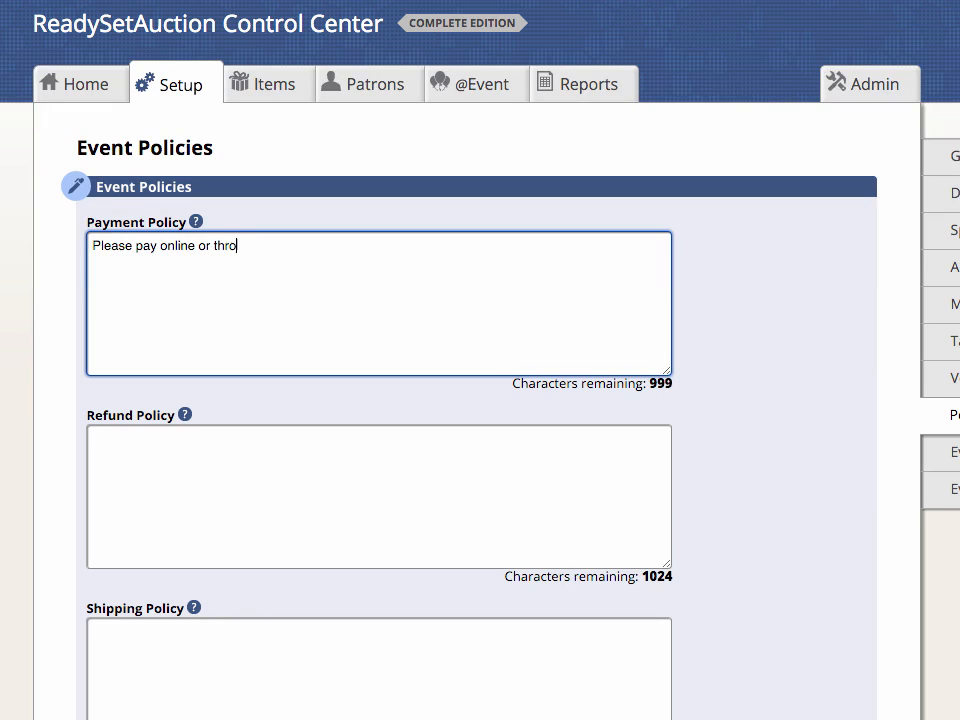
text(ugh a checkout )
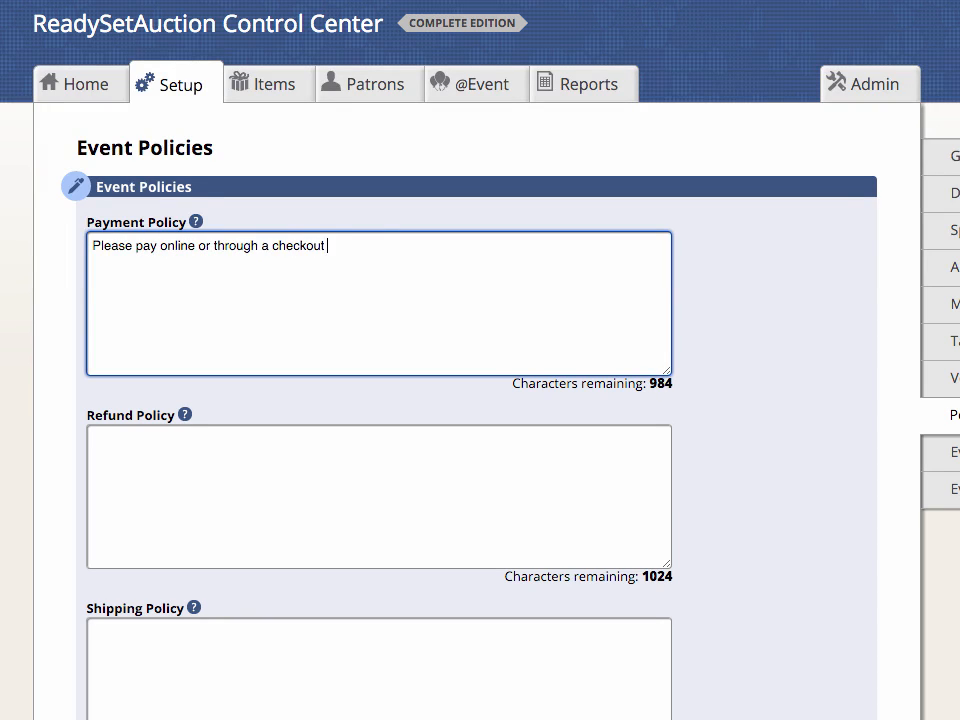
text(line before leaving the Sp)
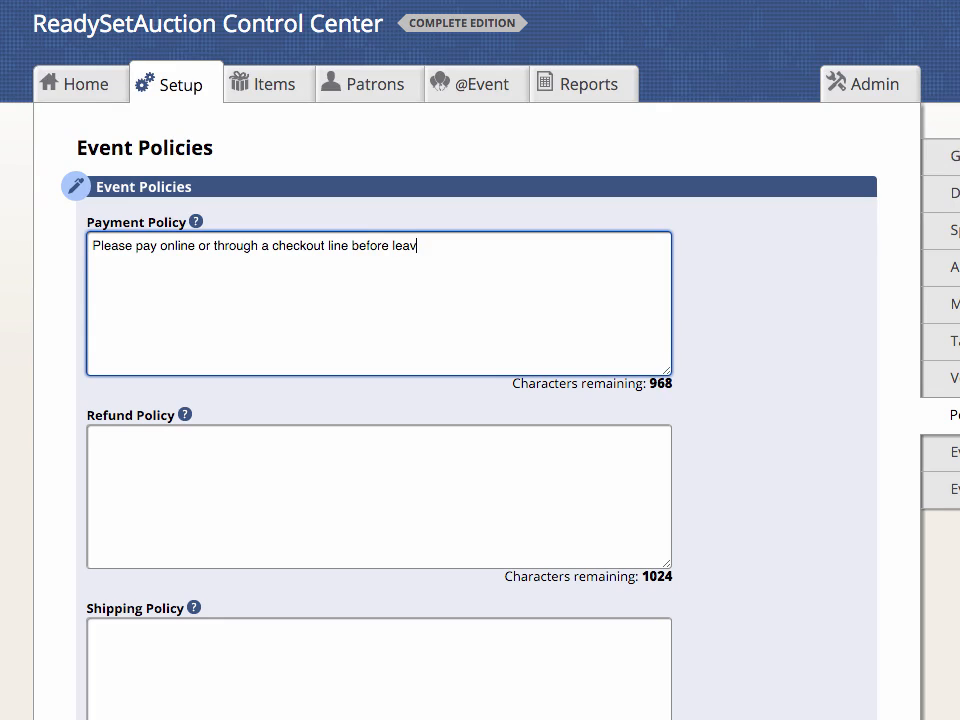
text(ring Gala.)
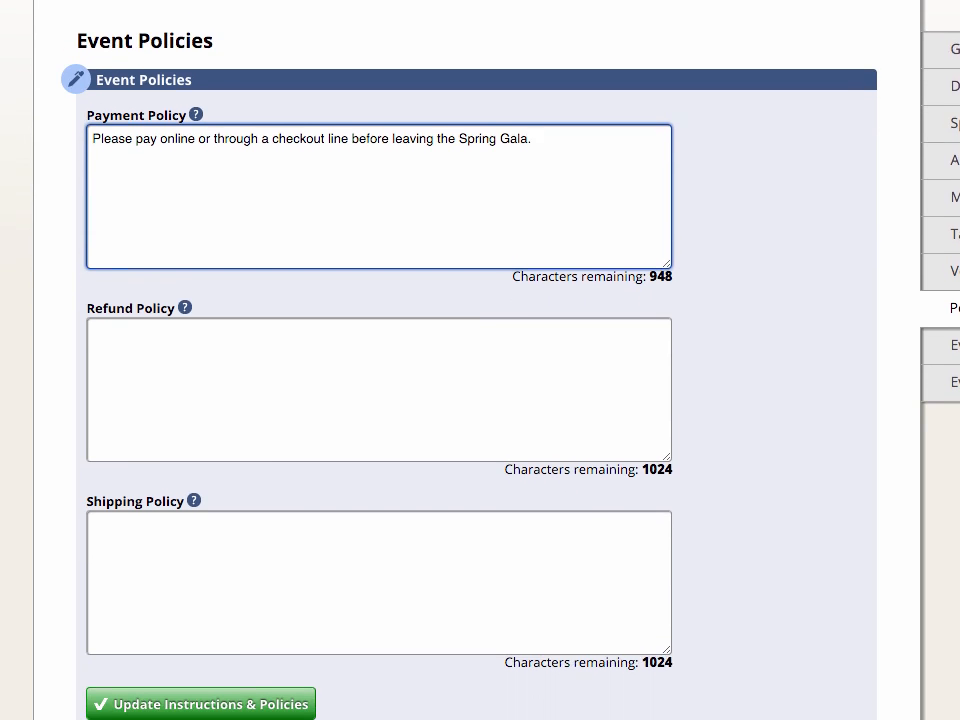
Step: Enter the refund policy "No refunds or exchanges." and the shipping policy "Shipping by arrangement only. Contact us for details."
key(Tab)
text(No refunds or exchanges.)
key(Tab)
text(Shipping by arrangement only. Contact us for details.)
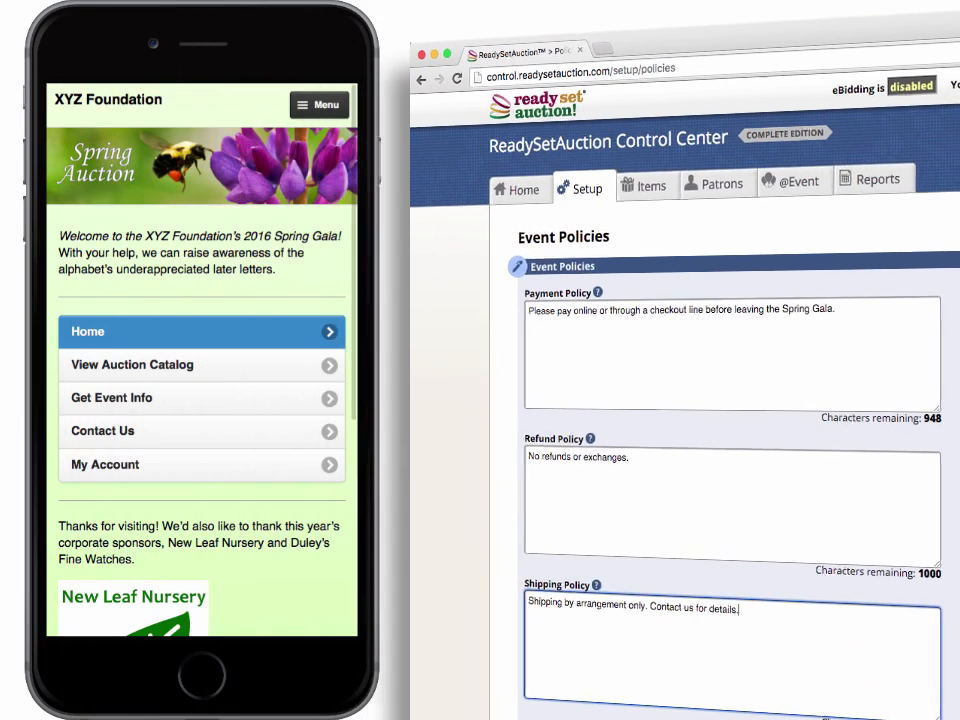
Step: View the auction policies from the event info page of the mobile event website
click(287, 410)
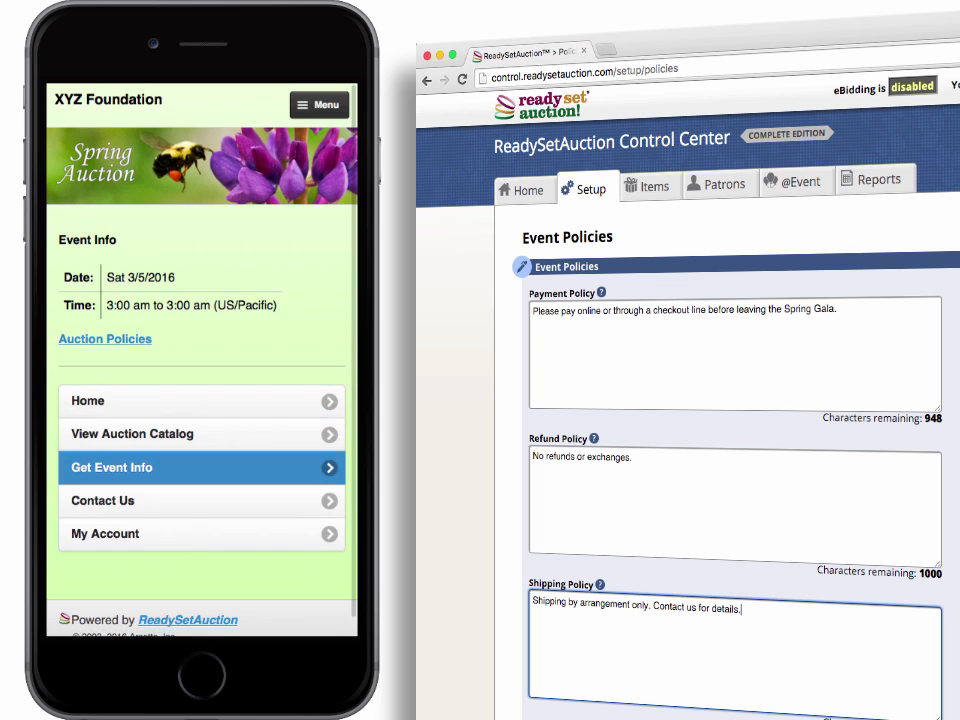
click(133, 339)
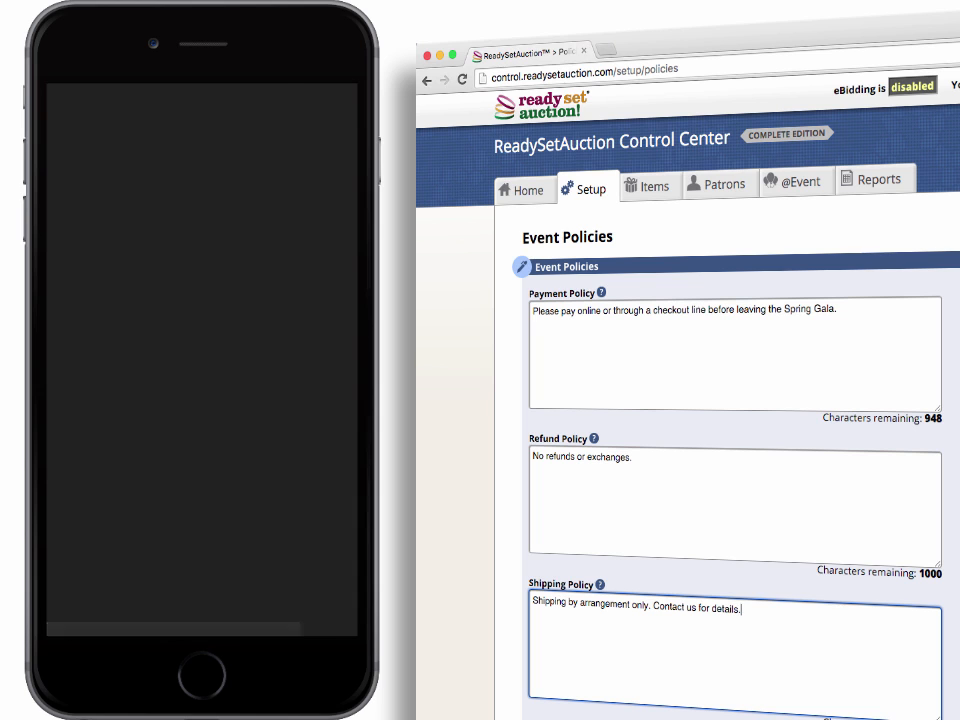
click(274, 343)
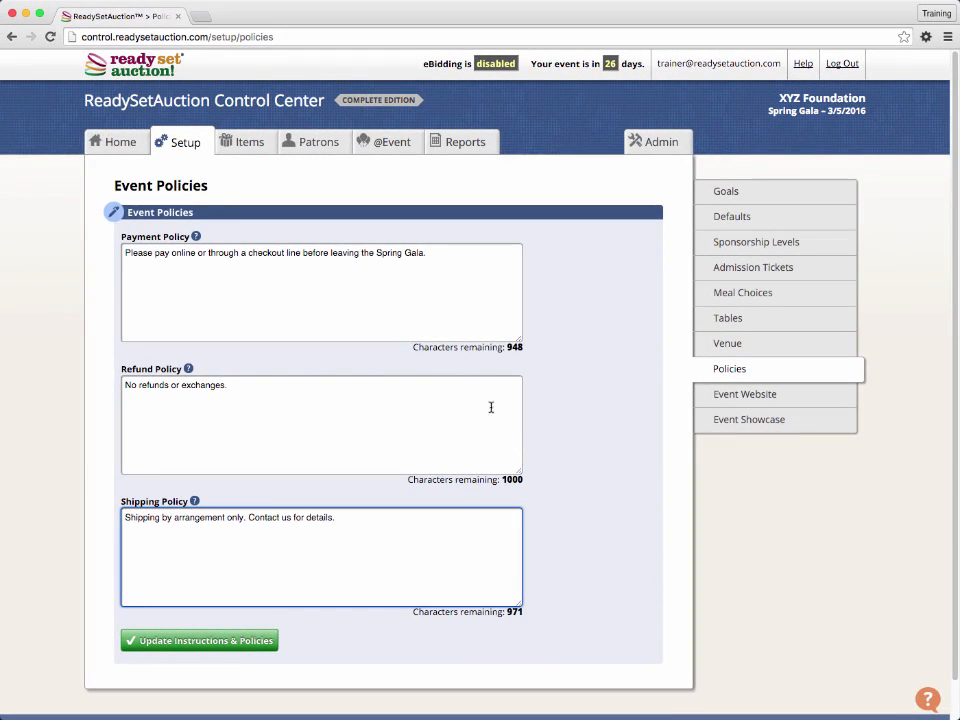
Step: Save the payment, refund and shipping policies for the event
click(229, 645)
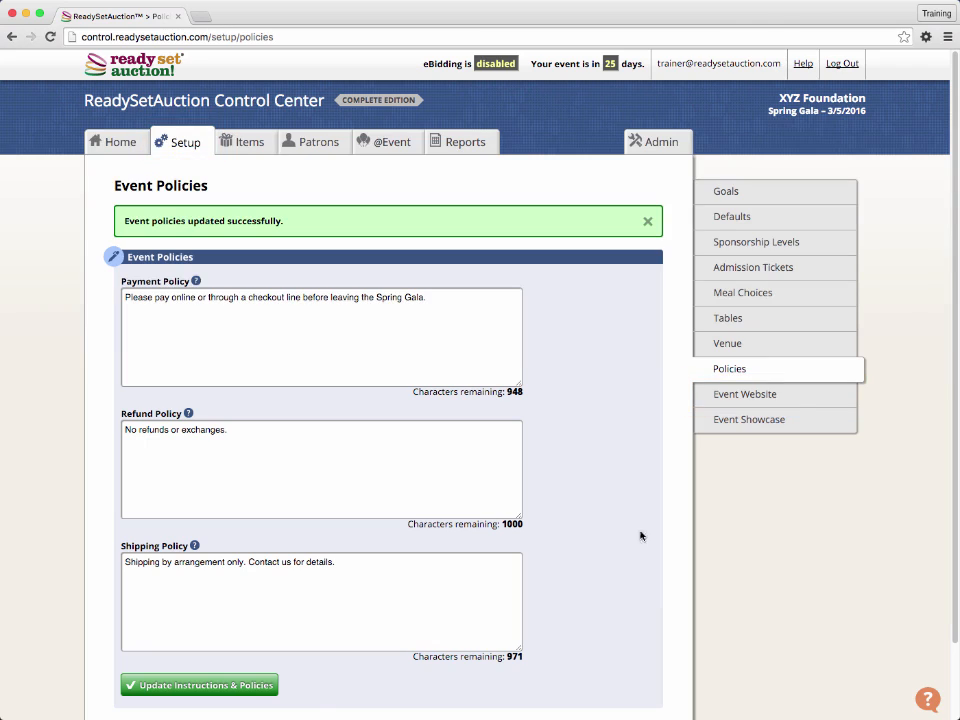
Step: Set the event website's theme to Green in the Event Website settings
click(755, 399)
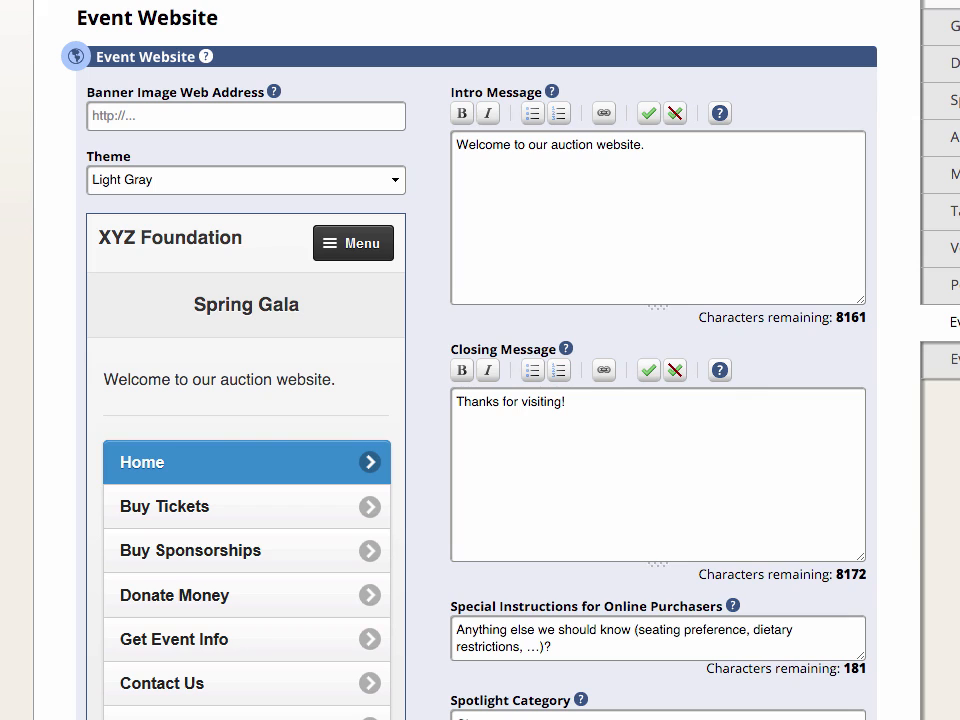
click(240, 180)
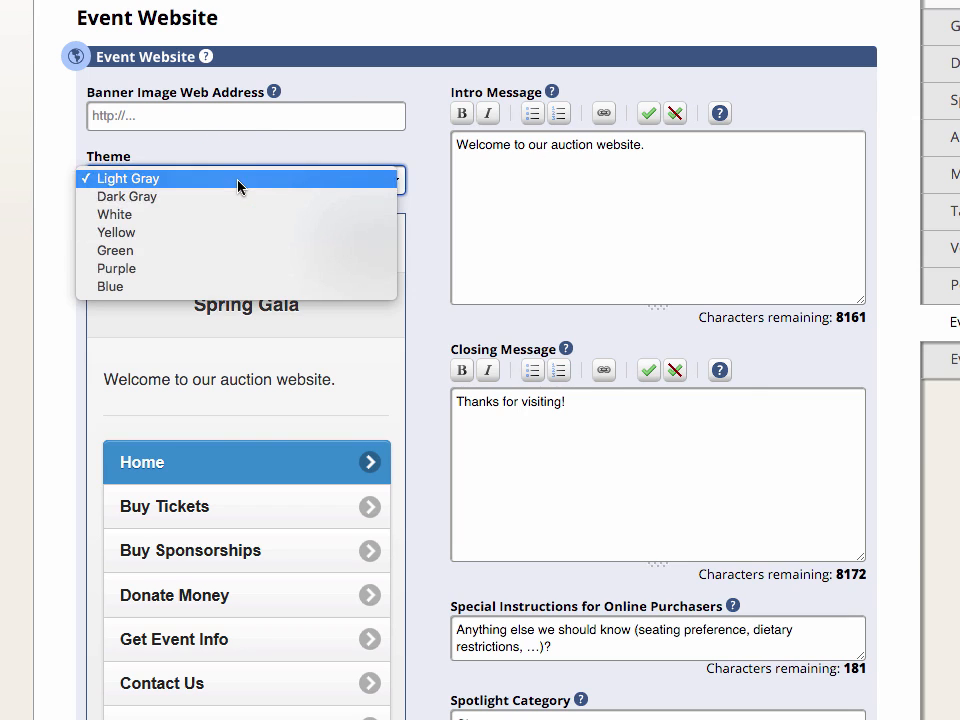
click(238, 252)
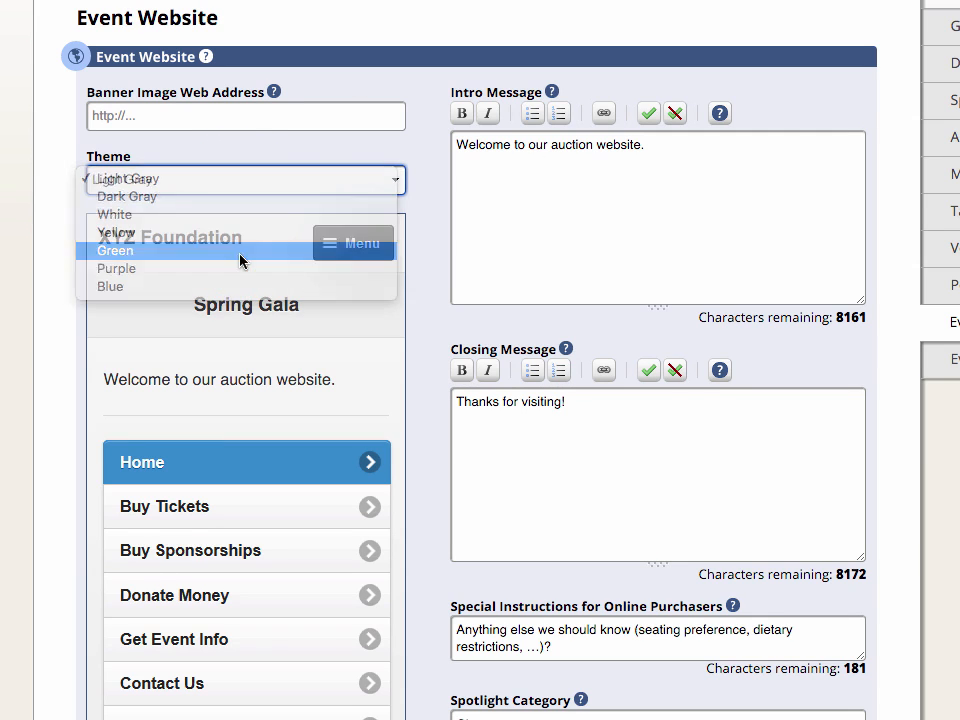
click(290, 113)
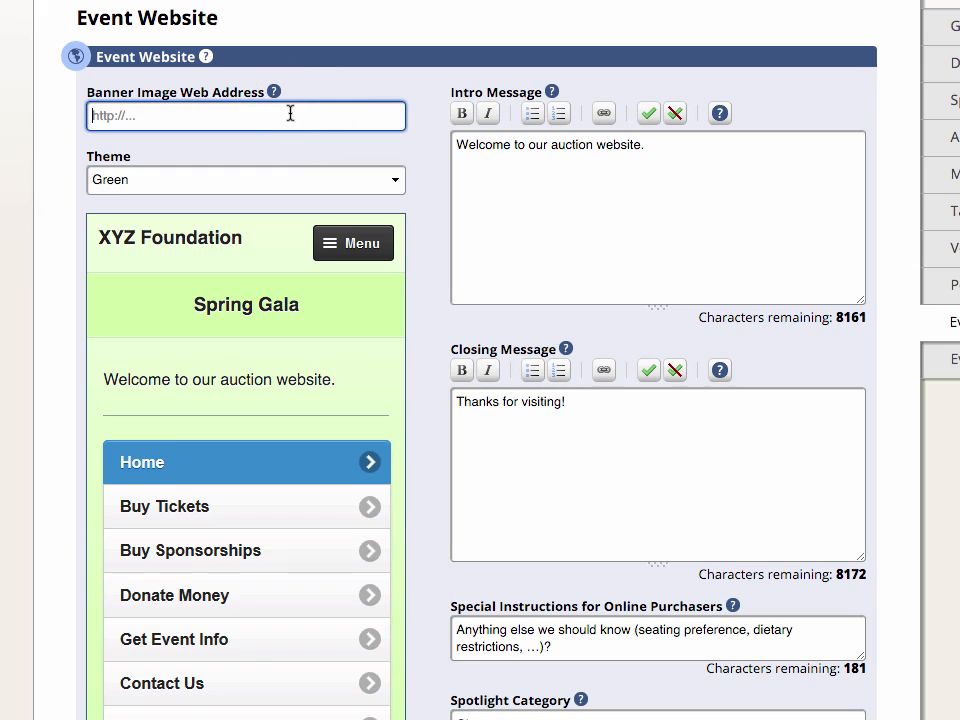
text(https://i.imgu)
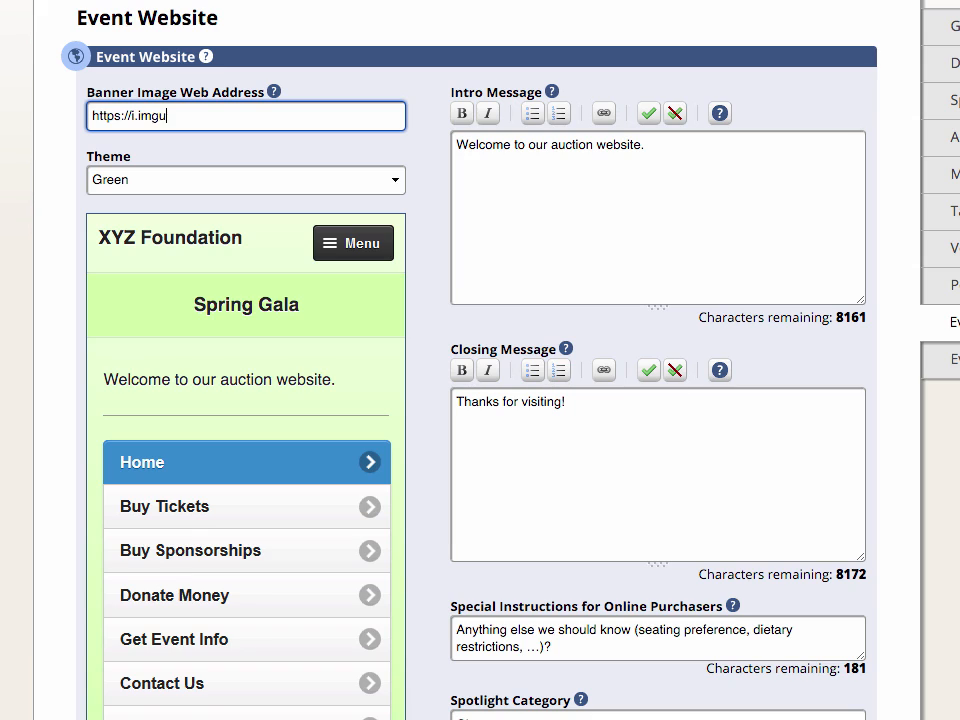
text(r.com/0Xrzu6N.jpg)
Step: Read the help on the banner image web address for the recommended banner size, and close it
click(275, 97)
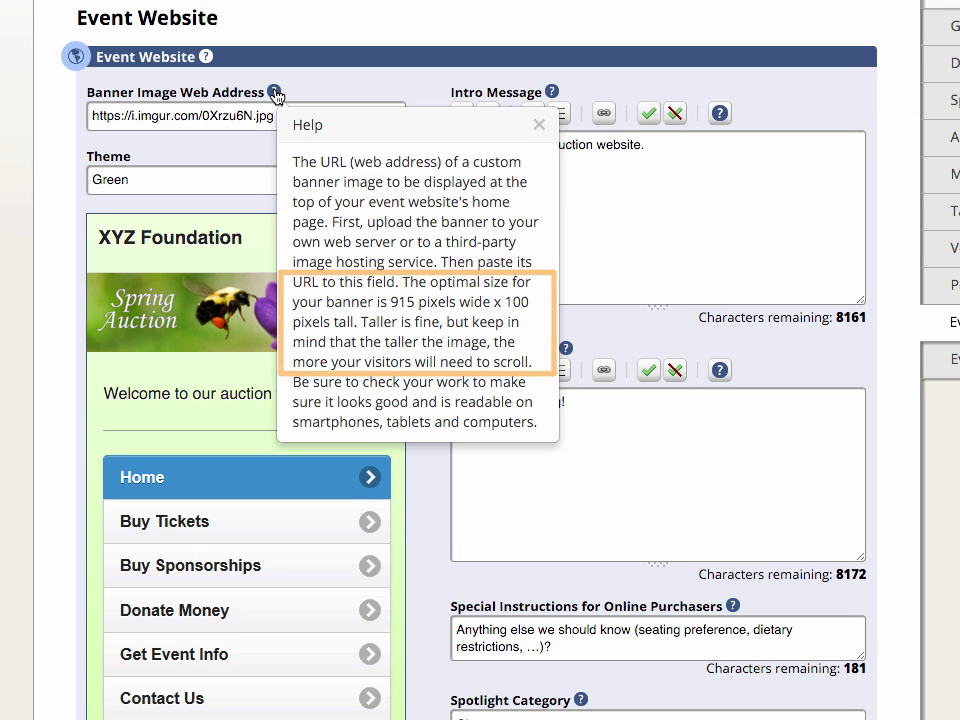
click(852, 90)
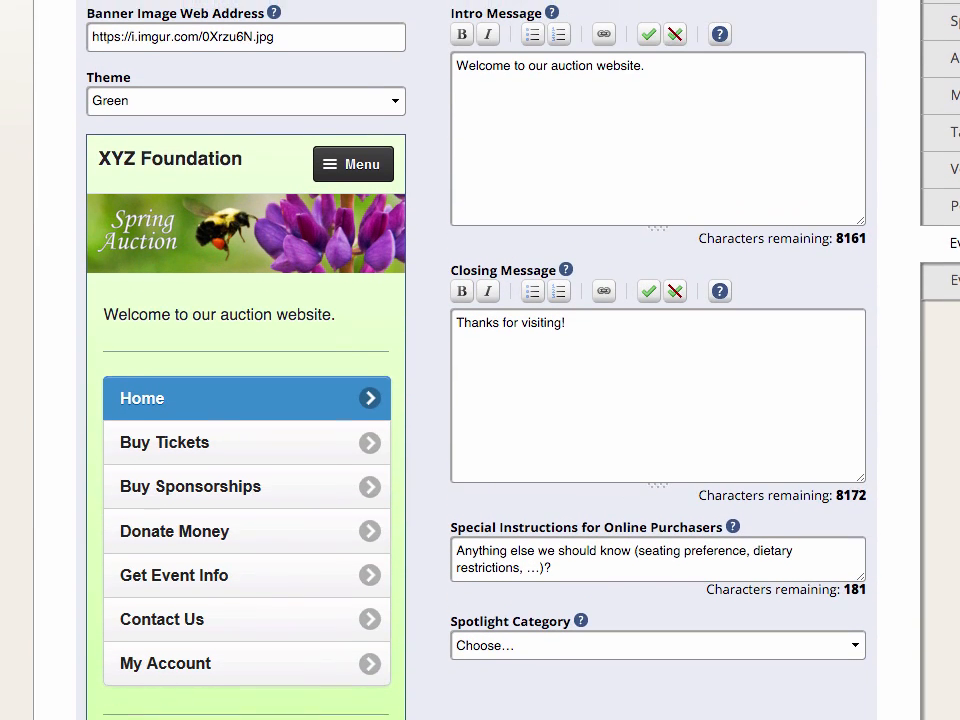
Step: Change the intro message to read "Welcome to the XYZ Foundation's 2016 Spring Gala!"
click(537, 66)
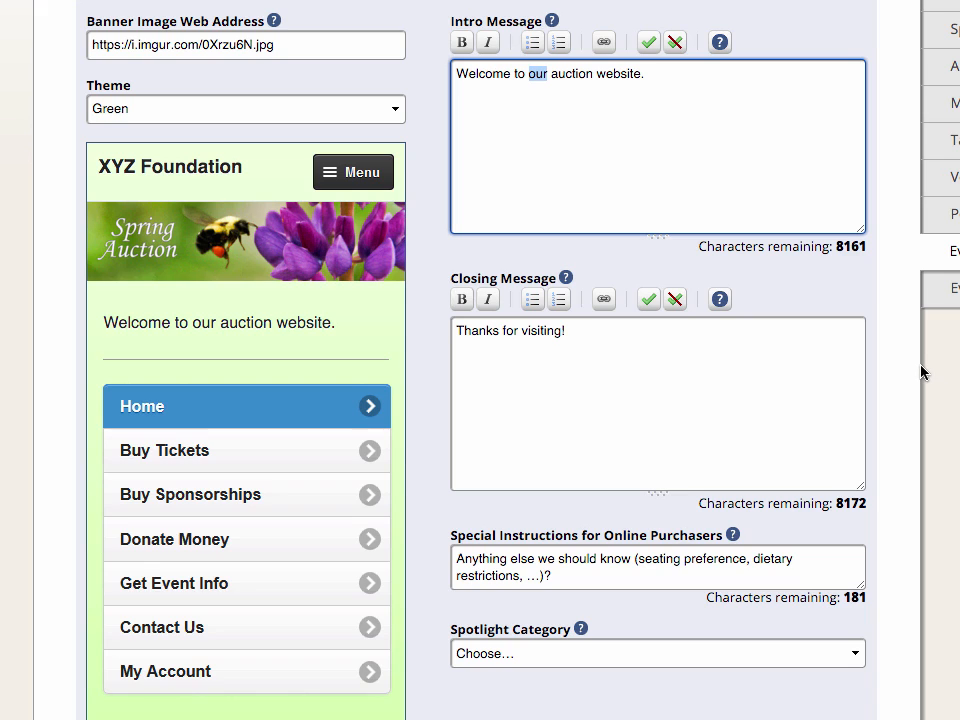
text(the XY)
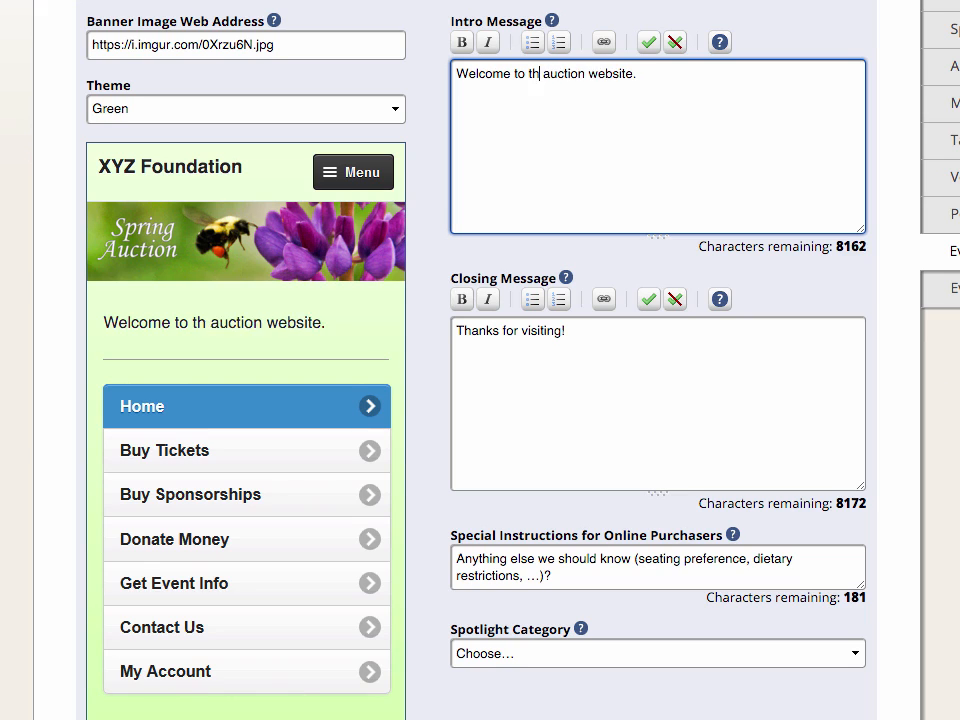
text(Z)
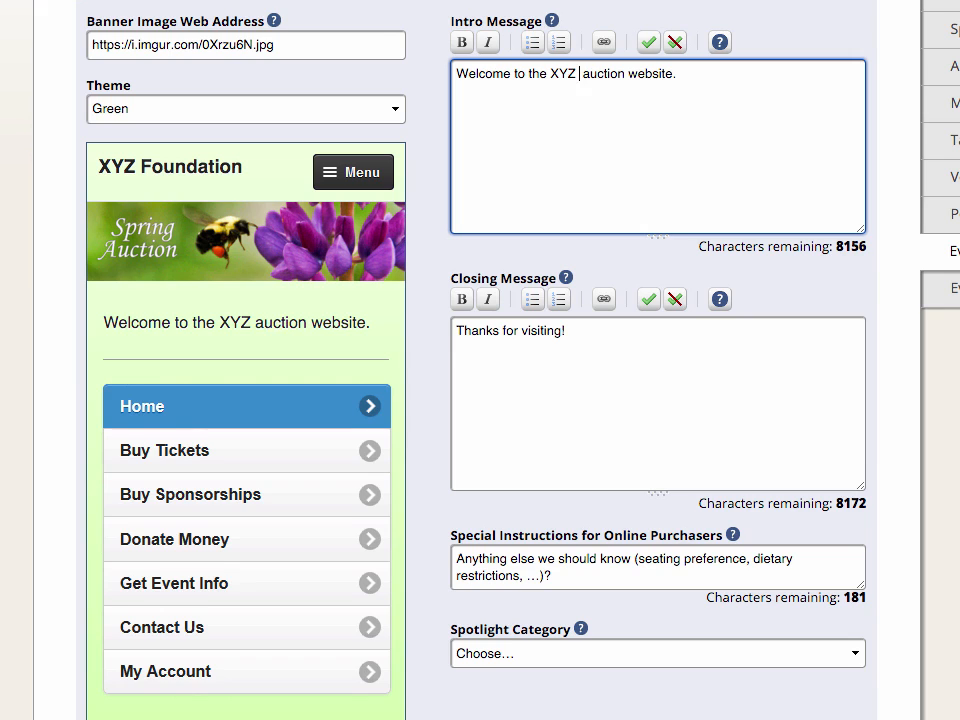
text( Foundation's )
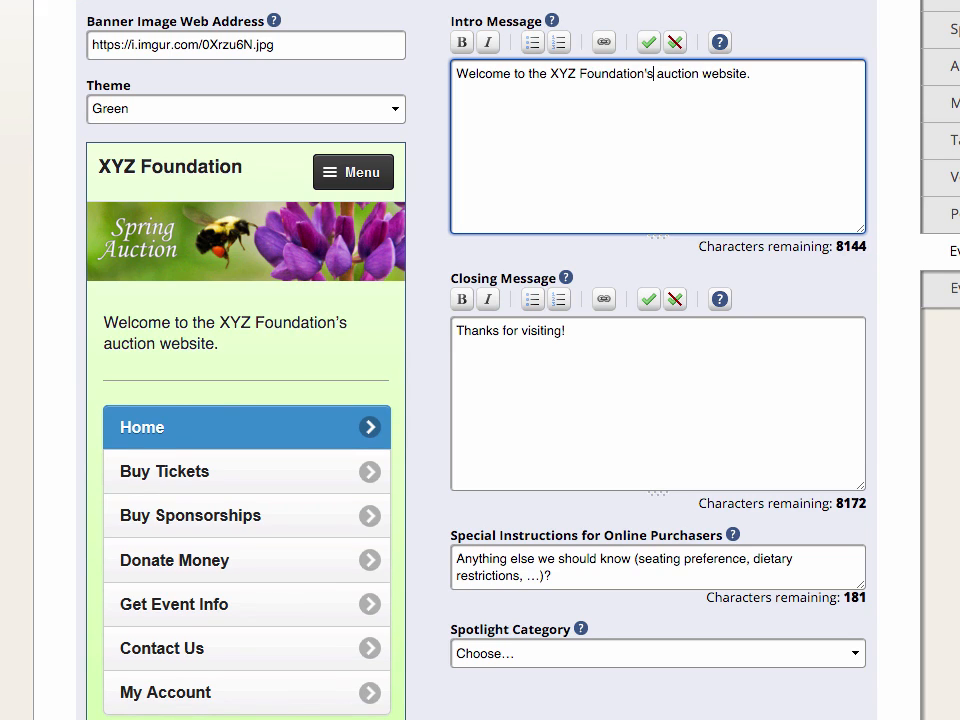
text(2016 )
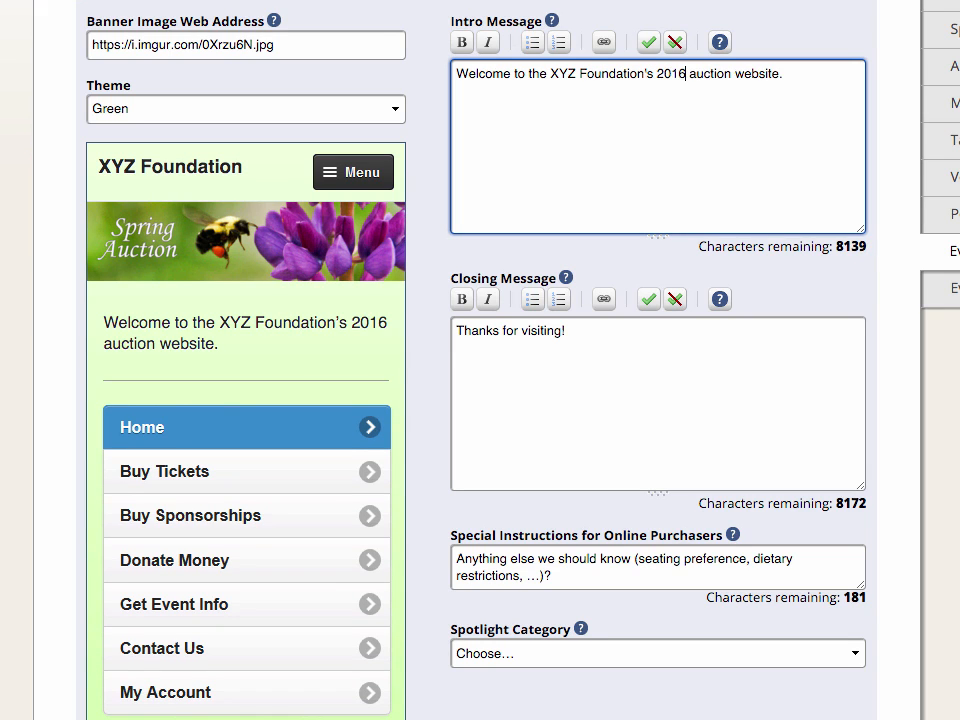
text(Spring G)
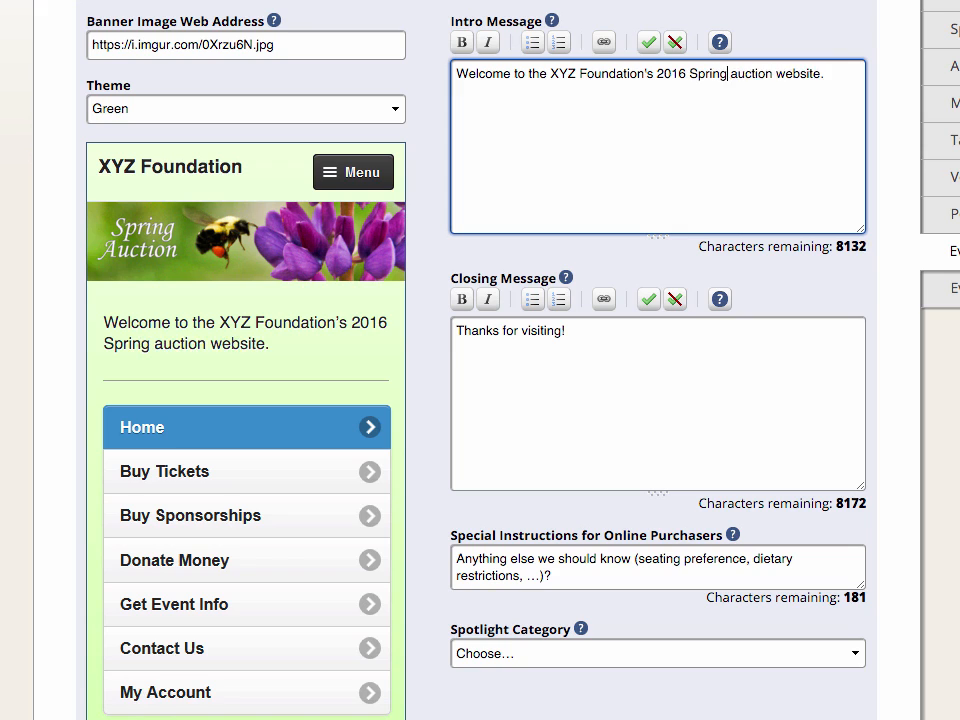
text(ala@)
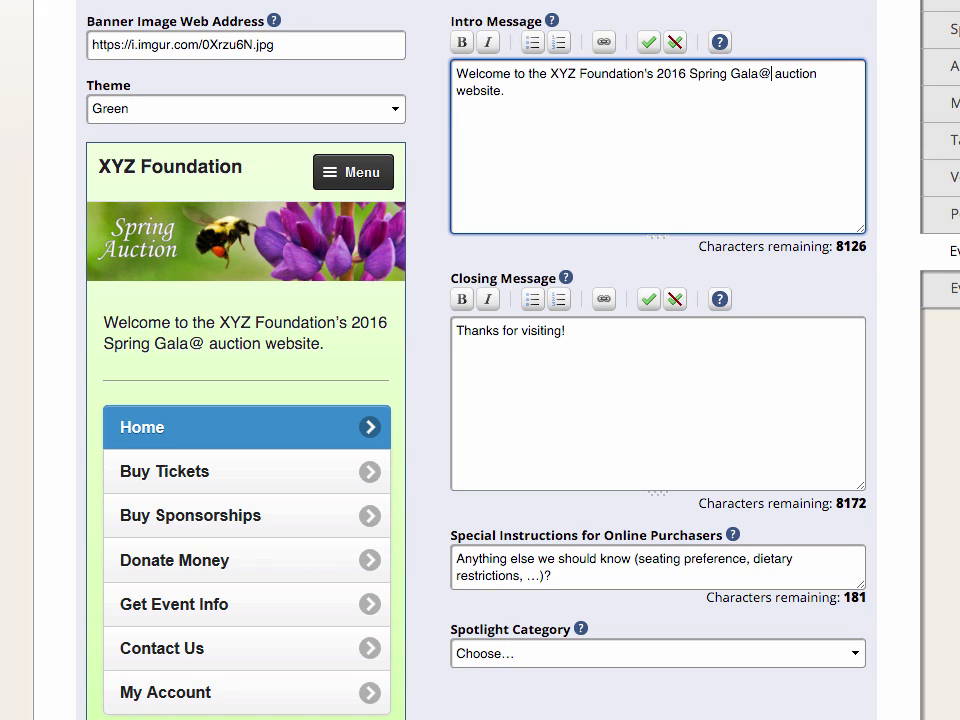
key(BackSpace)
text(!)
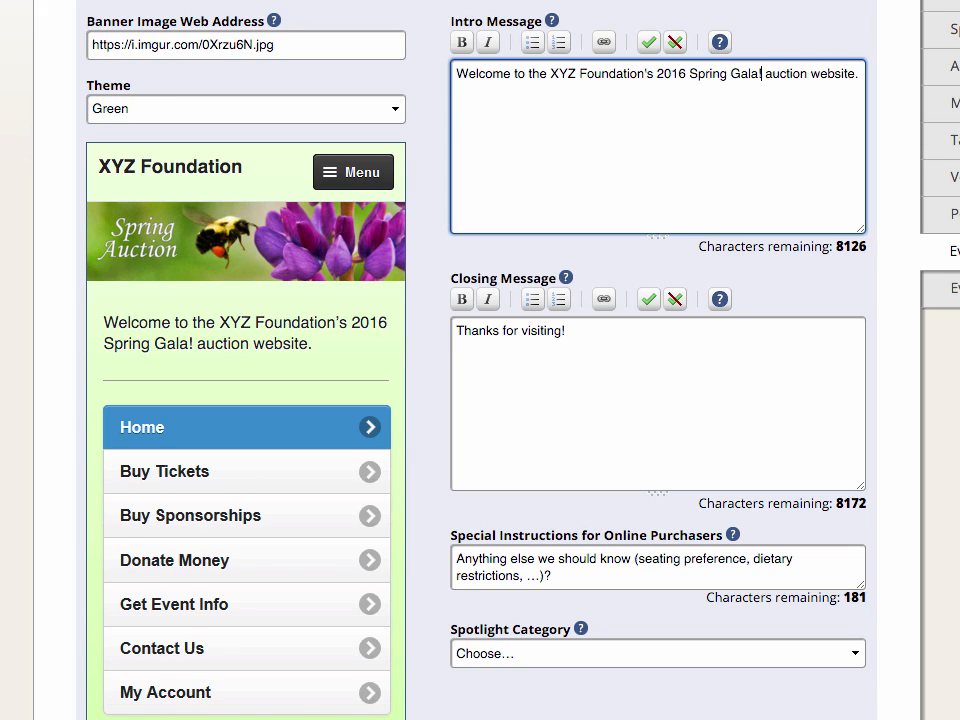
key(shift+End)
key(BackSpace)
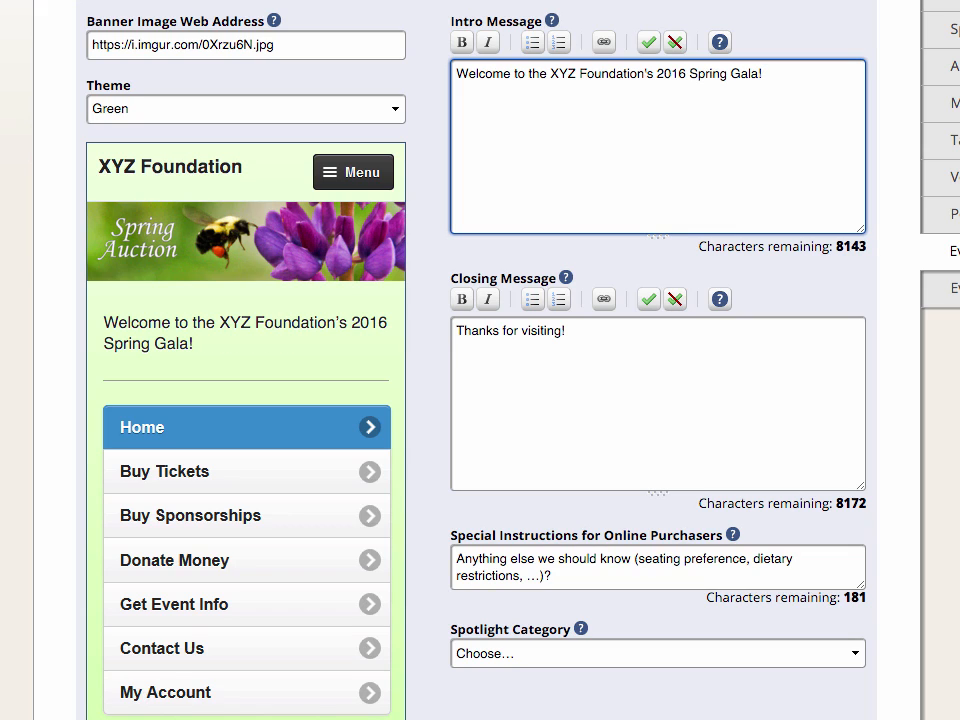
Step: Append to the intro message the sentence "With your help, we can raise awareness of the alphabet's underappreciated later letters."
text(With your he)
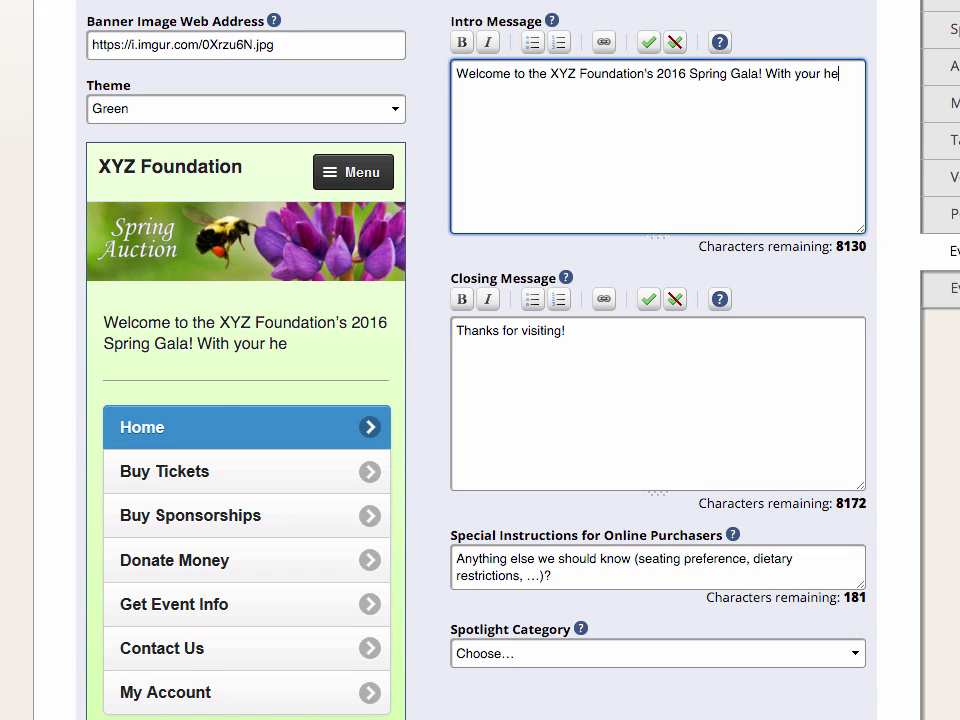
text(lp, we can rai)
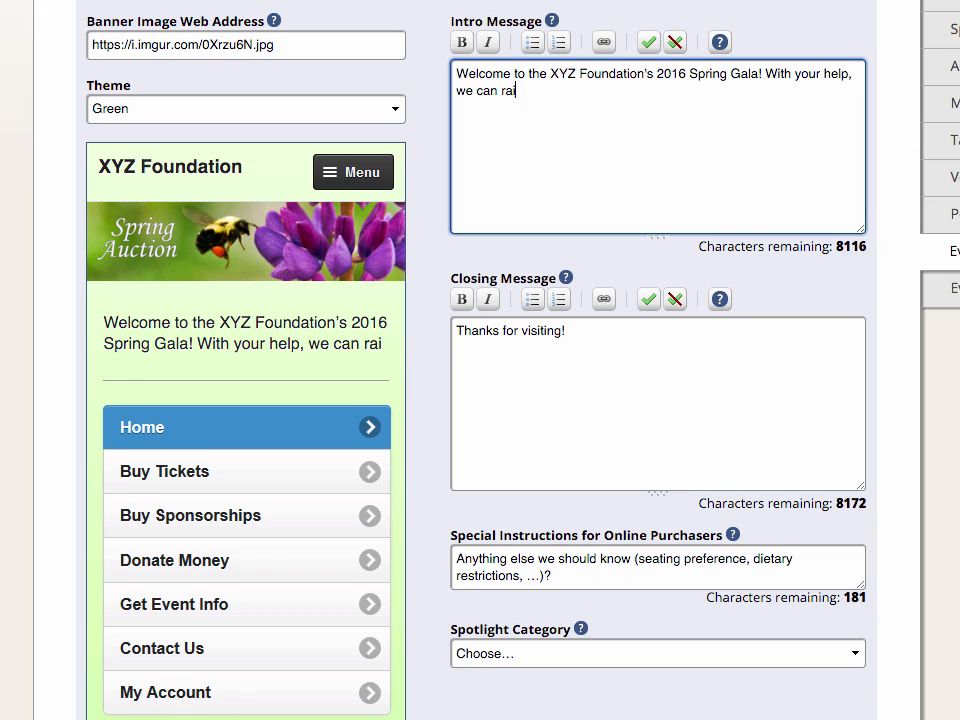
text(se awareness of)
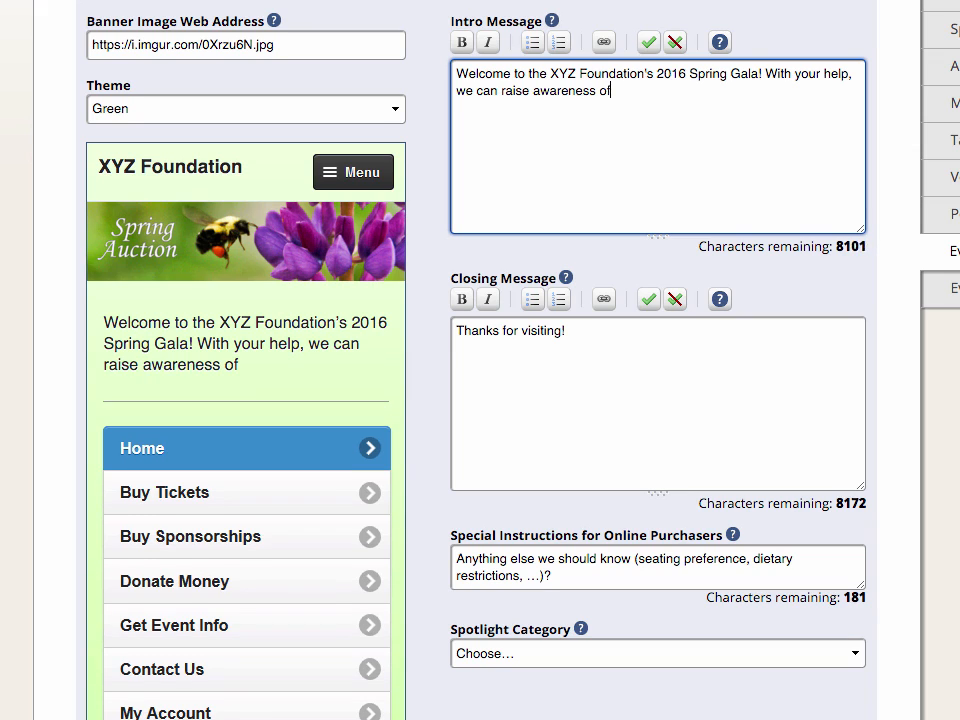
text( the alphab)
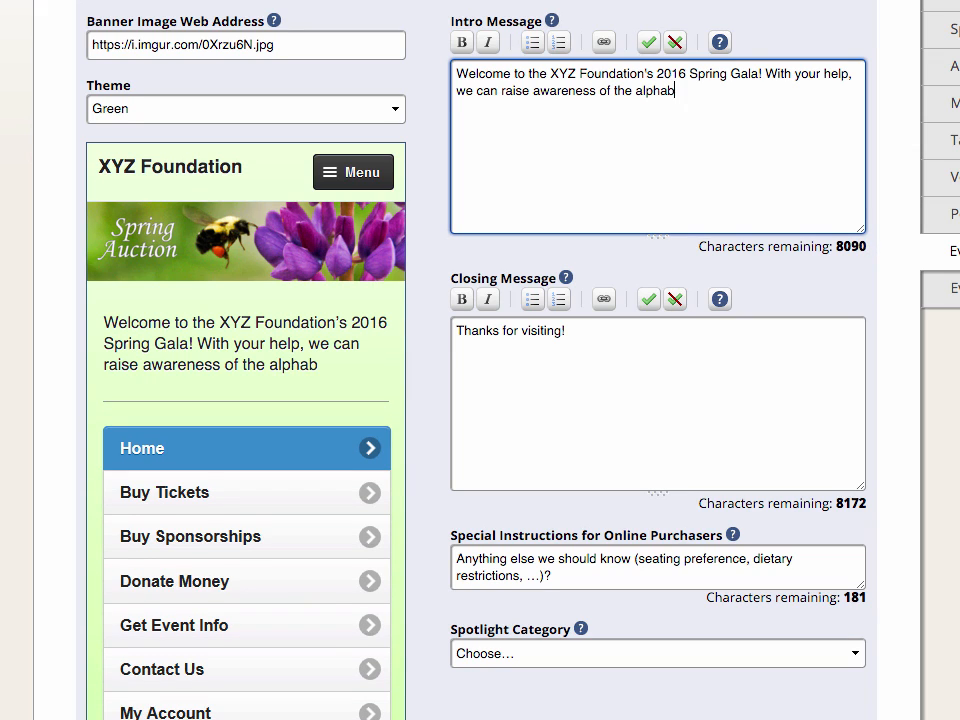
text(et's under)
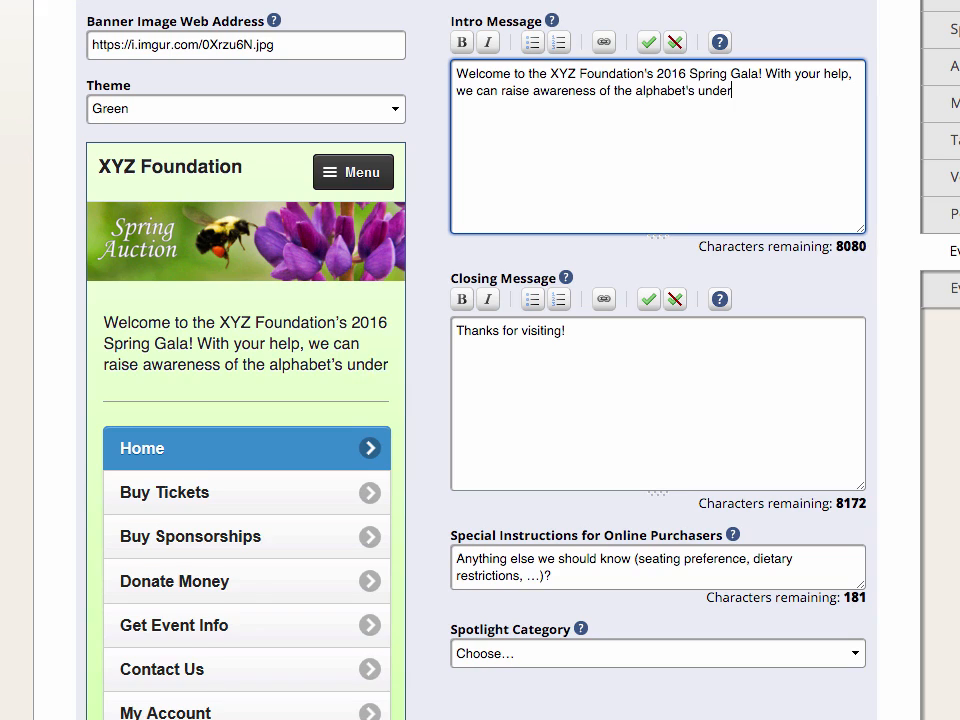
text(appreciated lat)
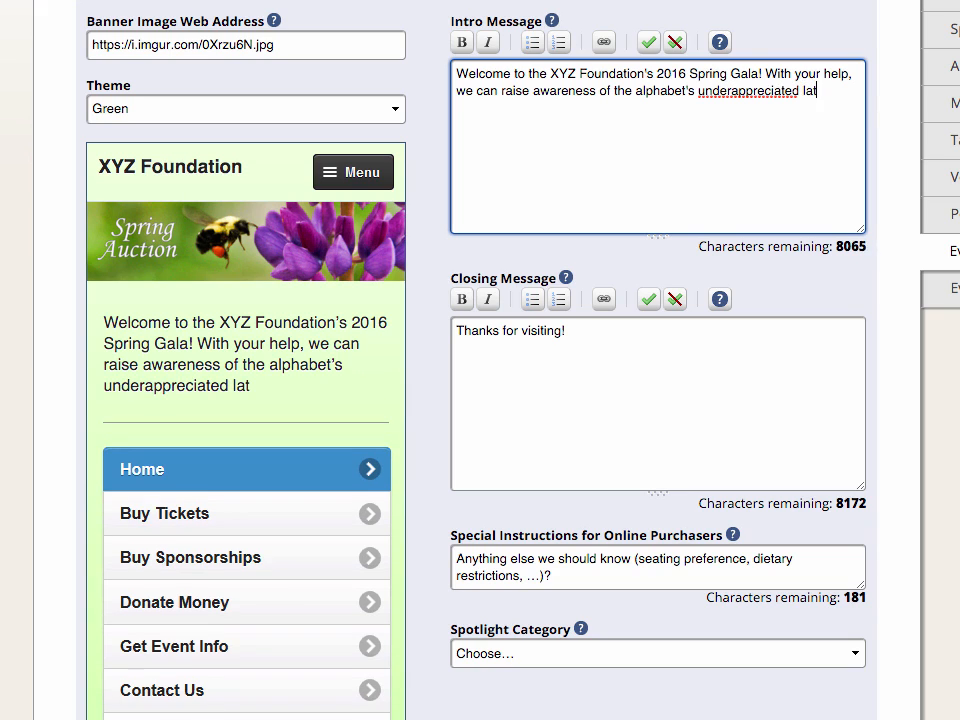
text(er letters.)
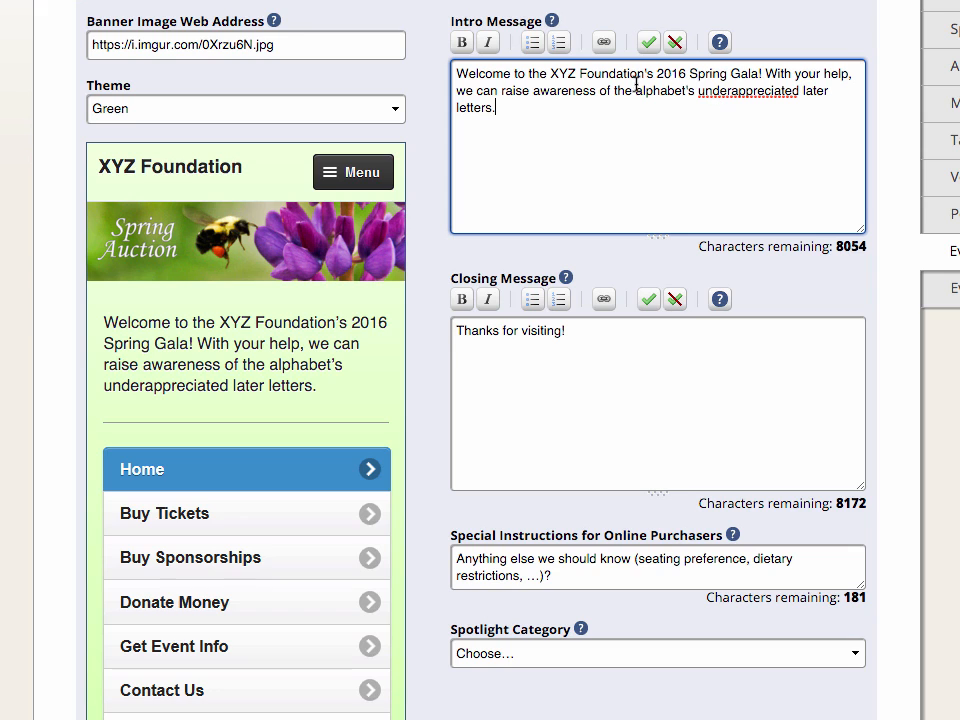
Step: Italicize the welcome sentence at the start of the intro message, up to "Spring Gala!"
click(762, 73)
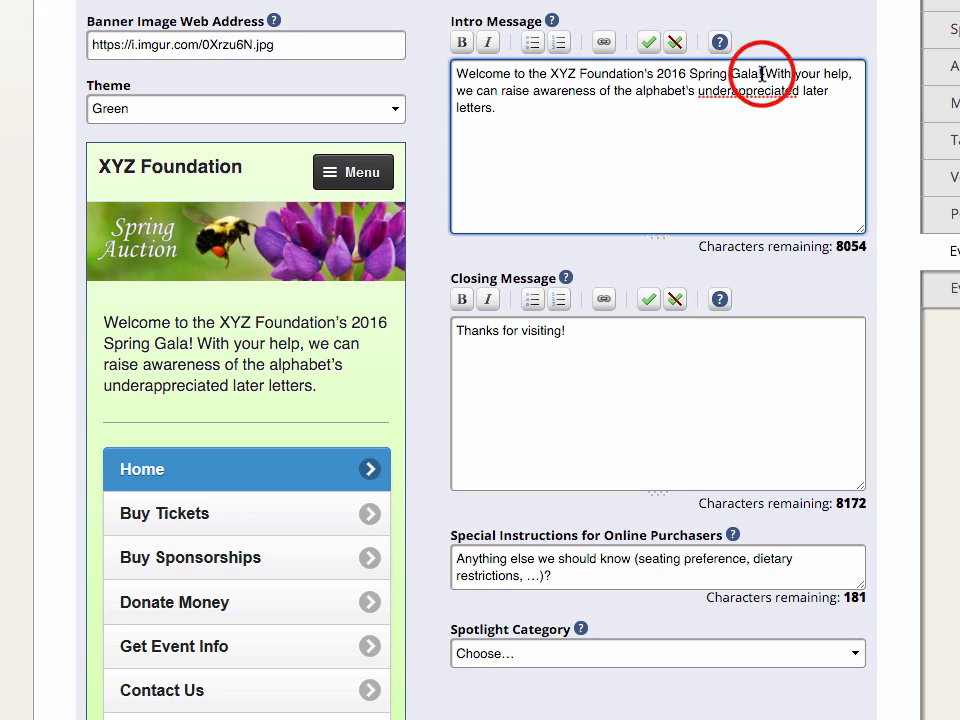
drag(762, 73, 435, 66)
click(489, 56)
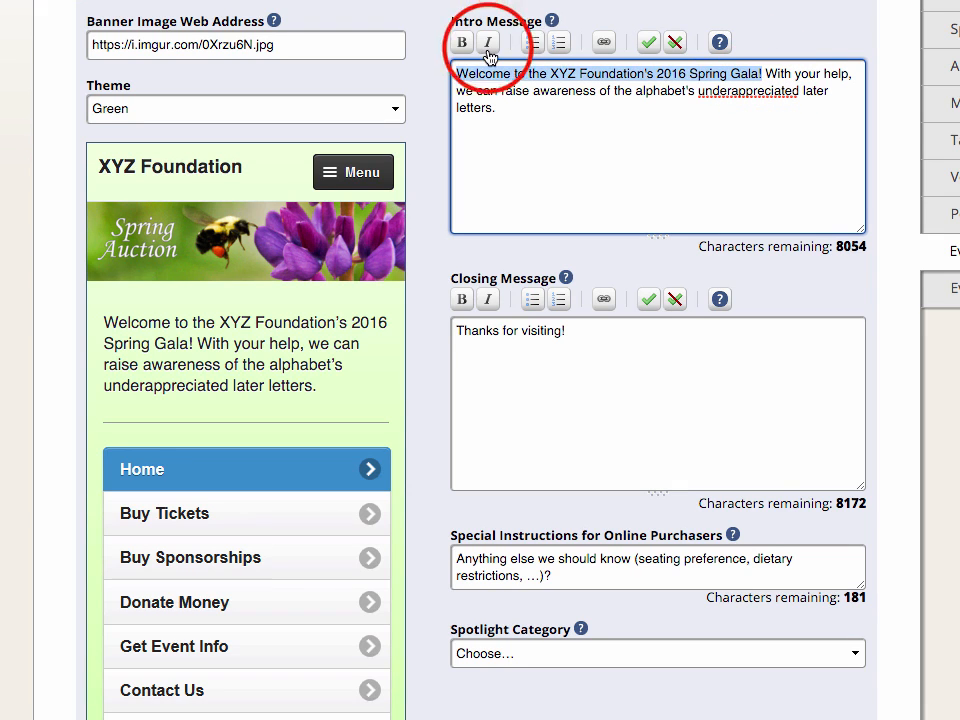
Step: Append to the closing message the sentence "We'd also like to thank this year's corporate sponsors, New Leaf Nursery and Duley's Fine Watches."
click(608, 114)
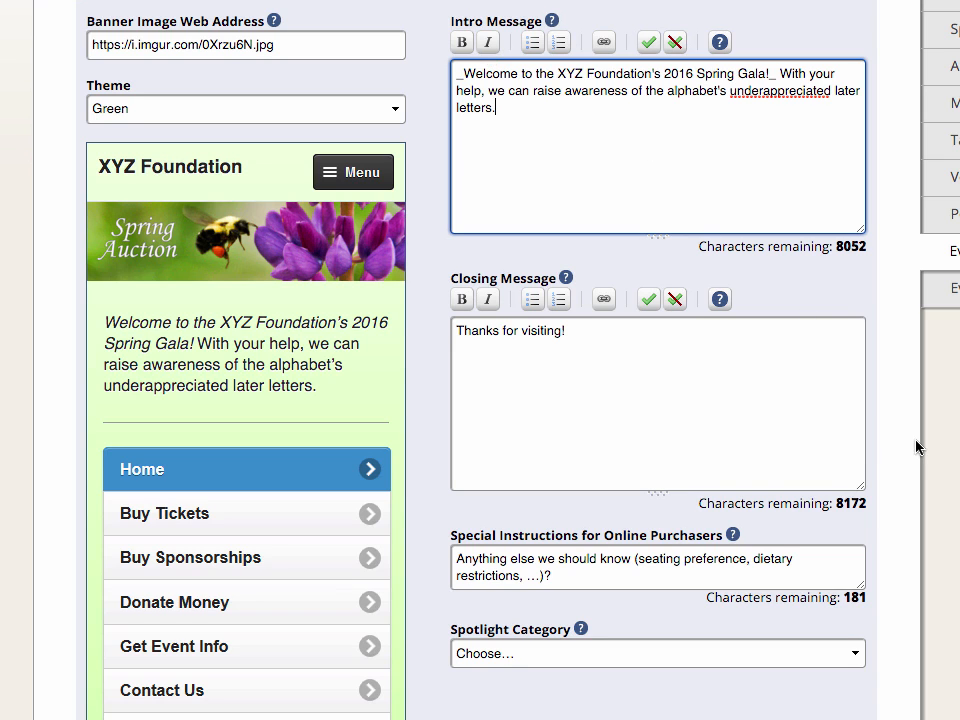
scroll(343, 700, down, 3)
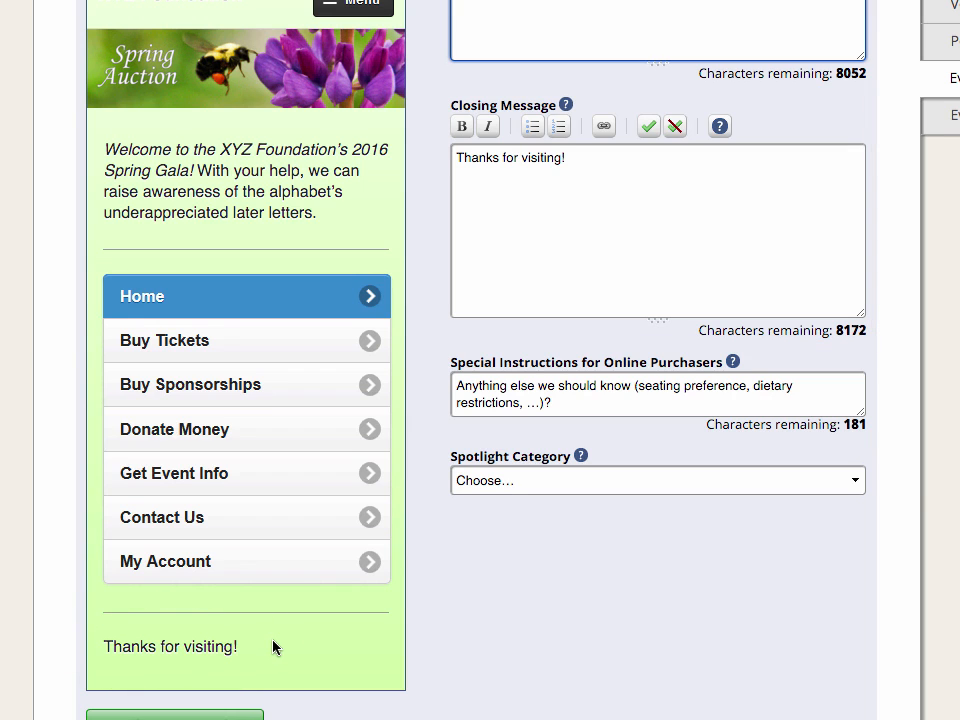
scroll(917, 489, down, 1)
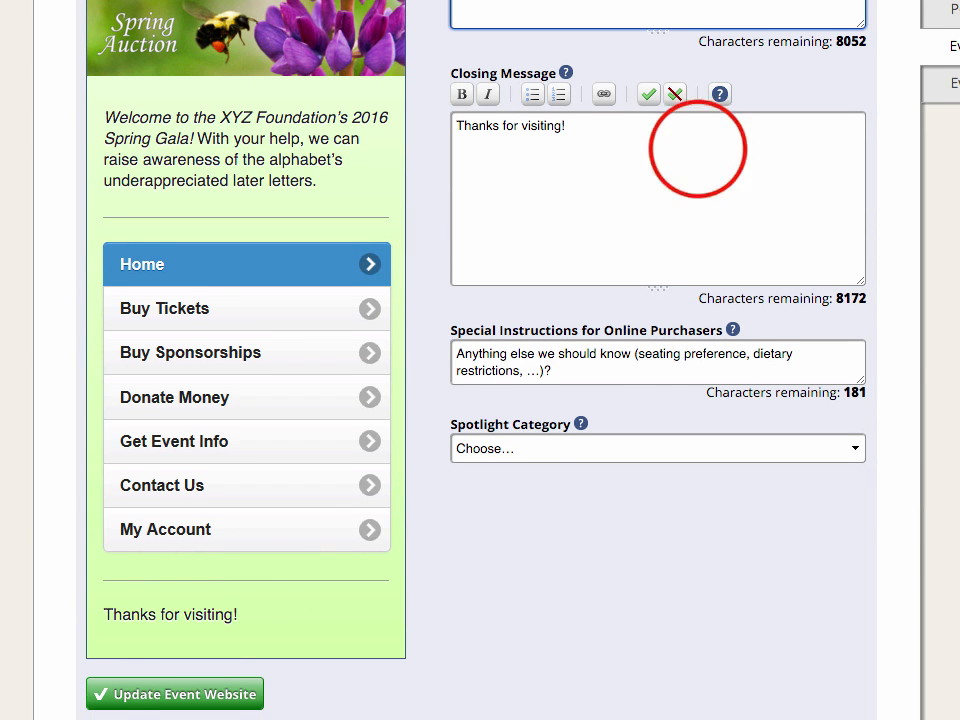
click(697, 148)
text(We'd also like to thank this year's corporate sponsors, New Leaf Nursery and Duley's Fine Watches.)
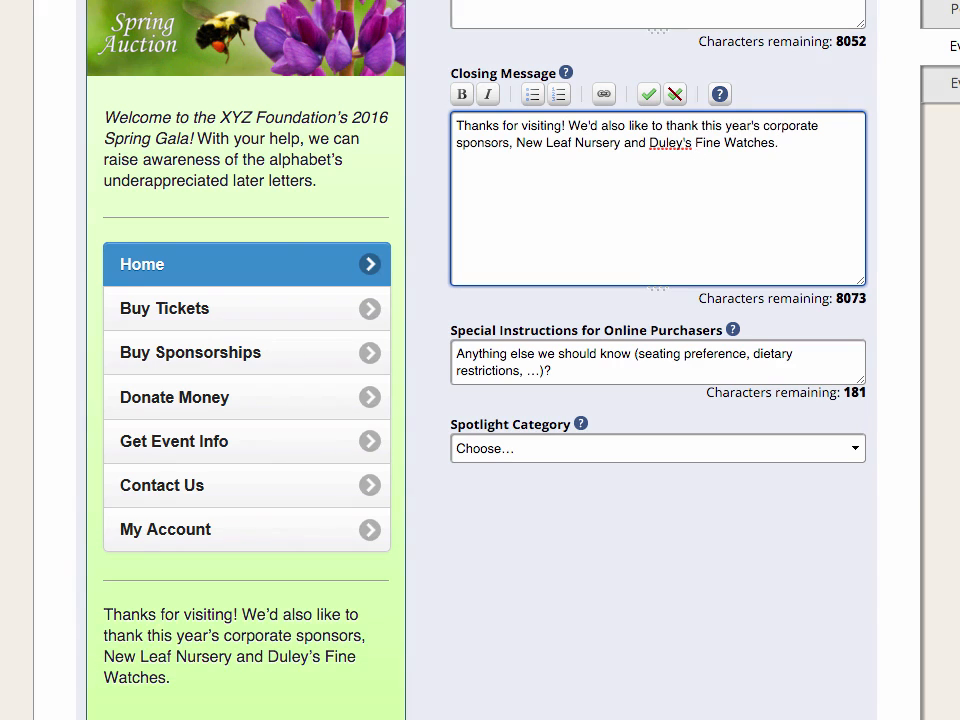
scroll(902, 298, down, 4)
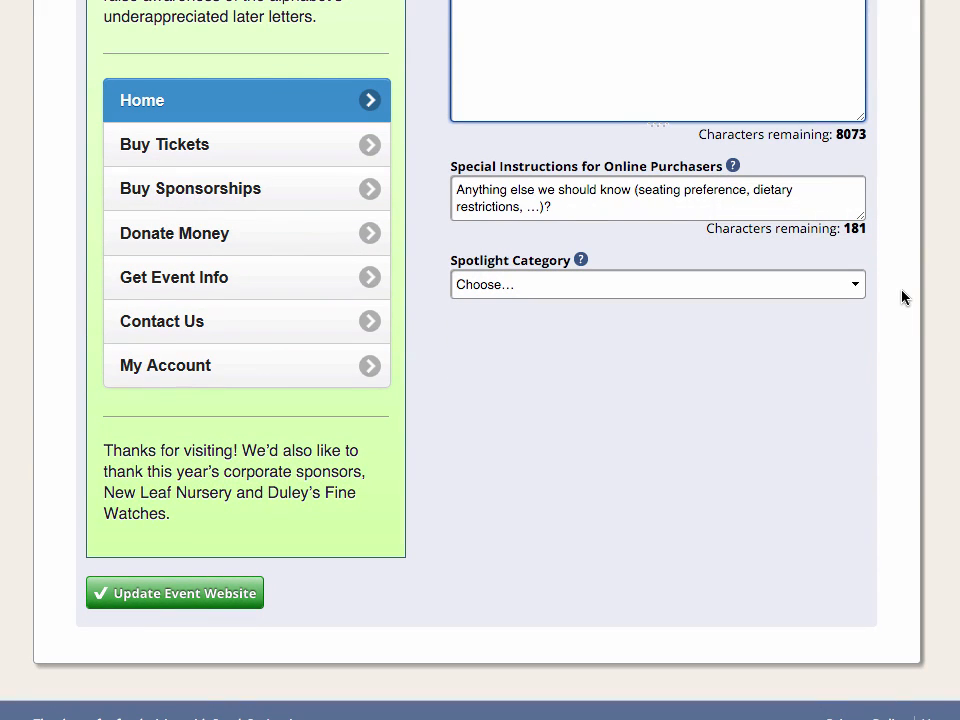
key(Return)
key(Return)
text(!http)
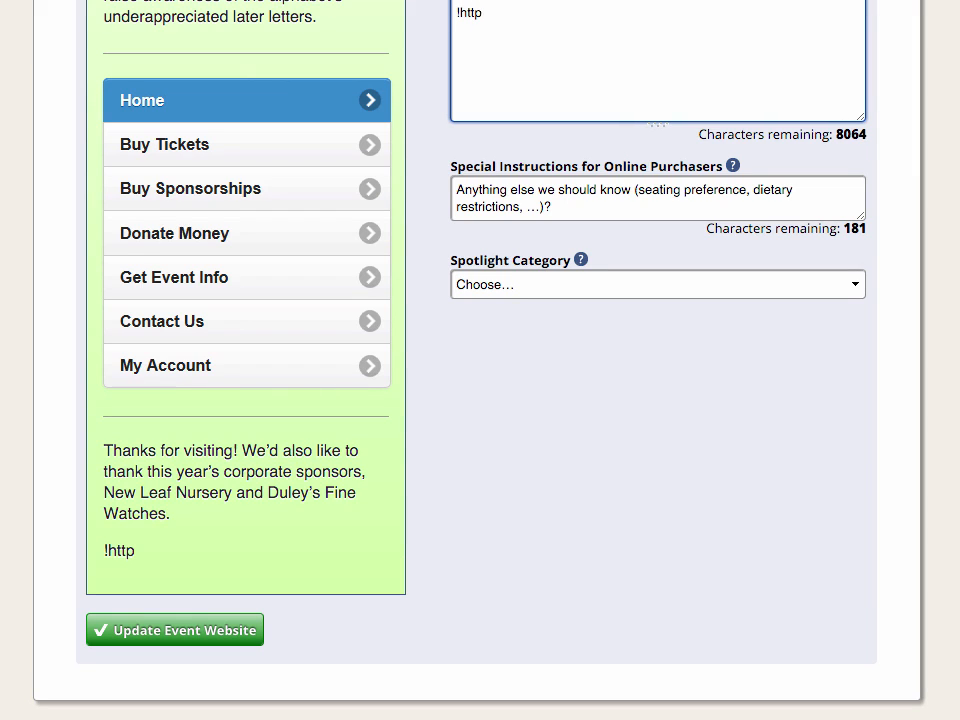
text(://i.im)
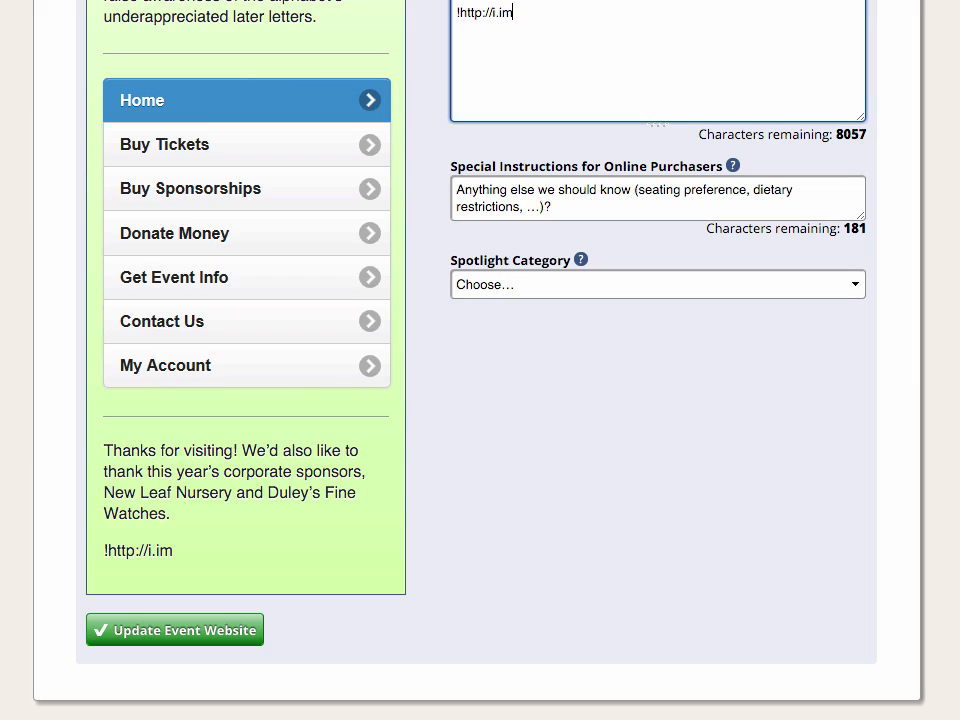
text(gur.com/)
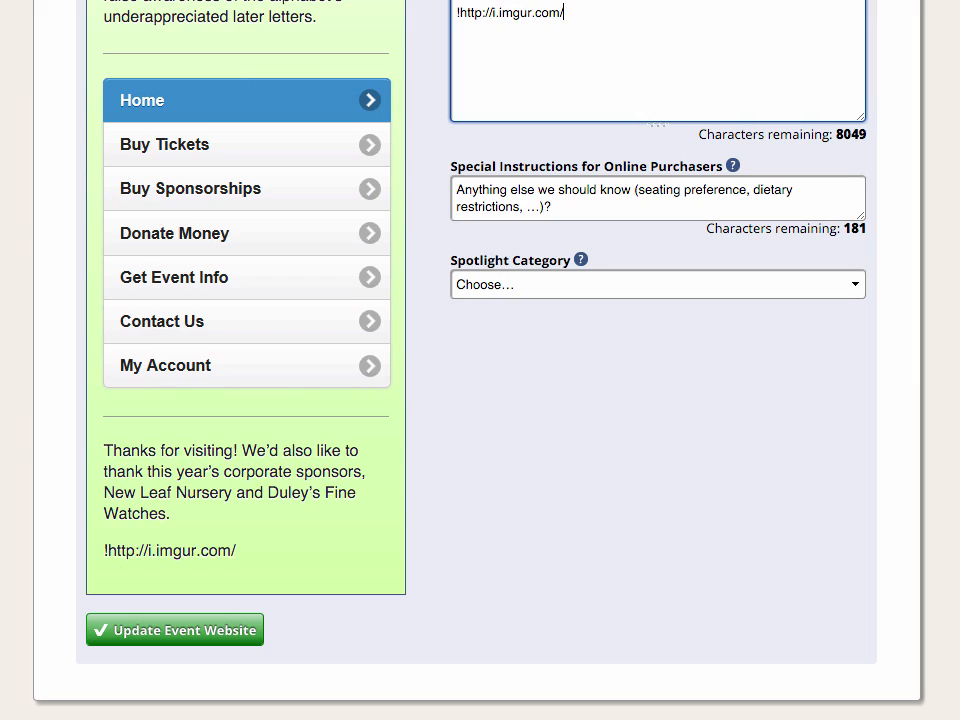
text(tDmtpKg.png!)
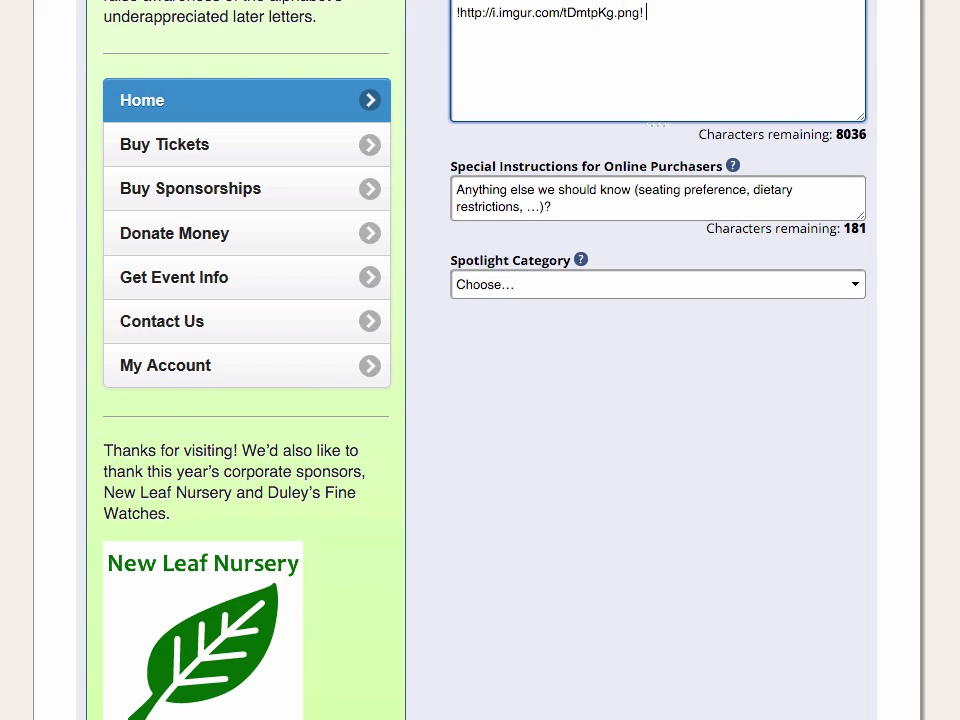
text(!http://i.imgur.com/h4Vru1t.png!)
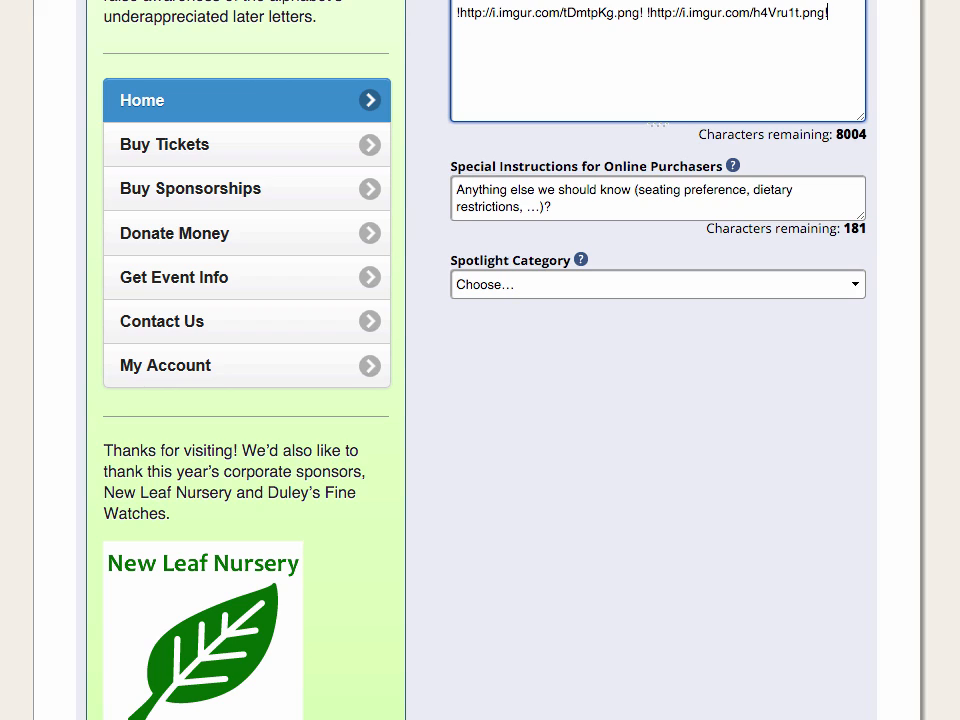
scroll(480, 360, down, 5)
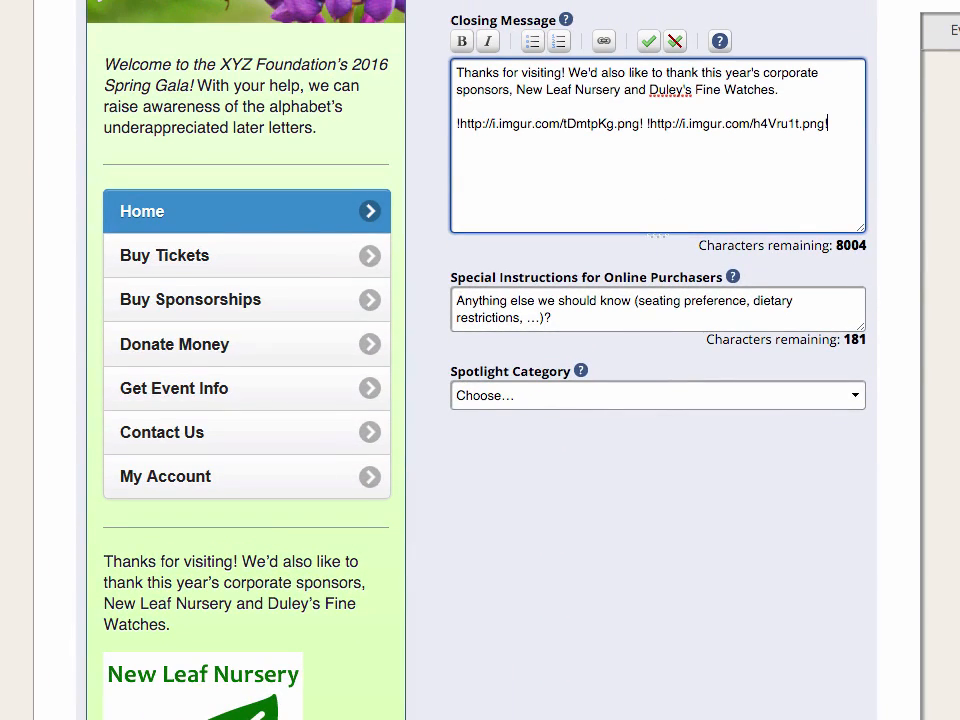
click(896, 304)
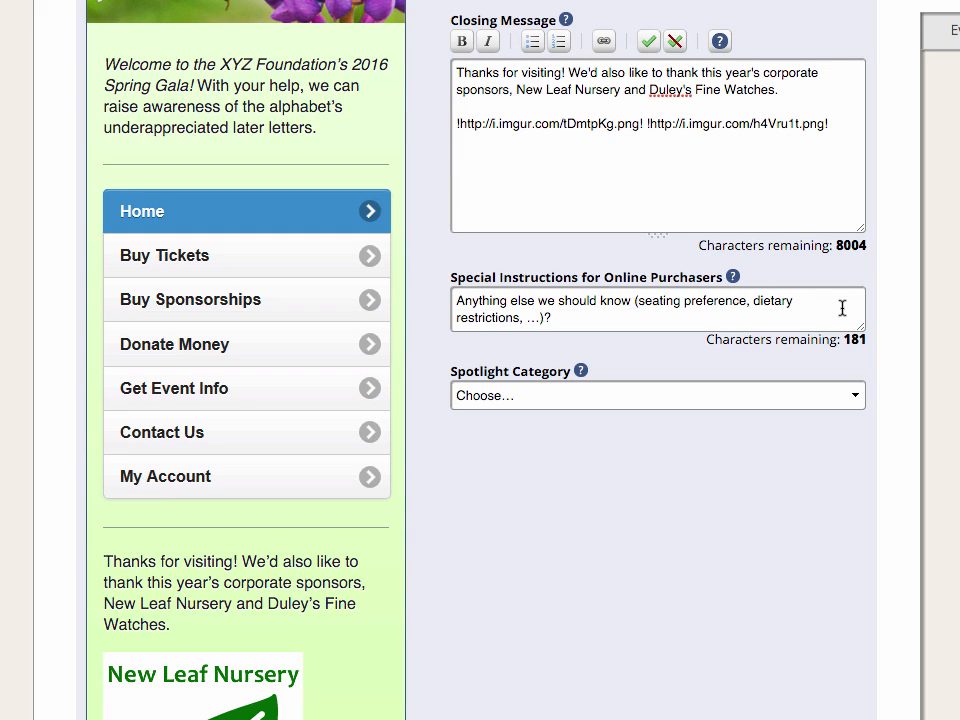
Step: Set the spotlight category to Travel and save the event website settings
scroll(842, 308, up, 5)
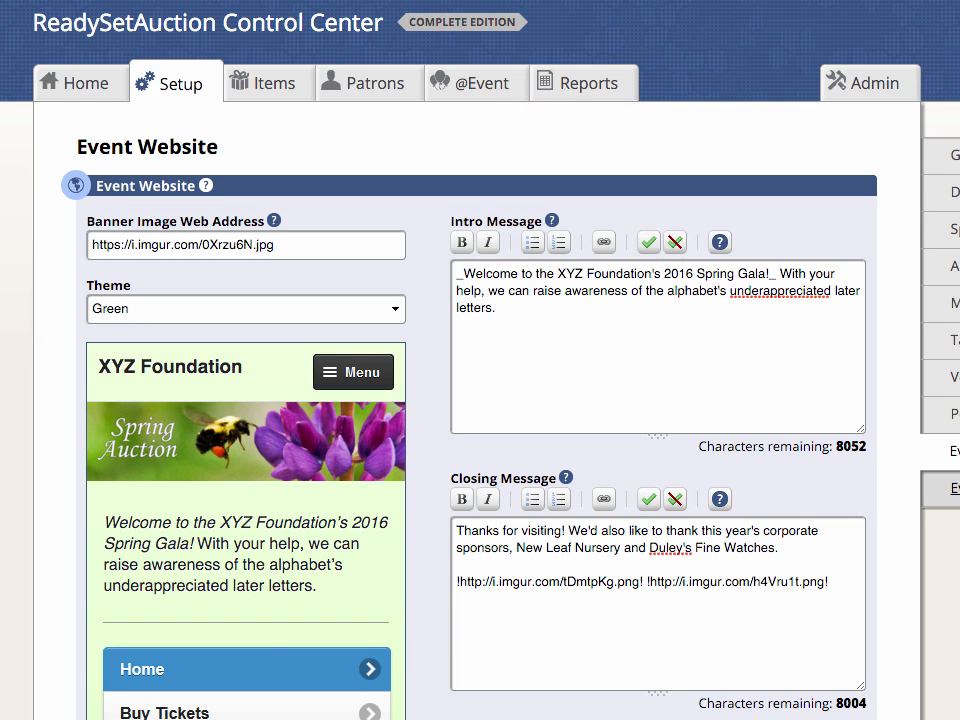
scroll(480, 400, down, 3)
scroll(480, 400, down, 1)
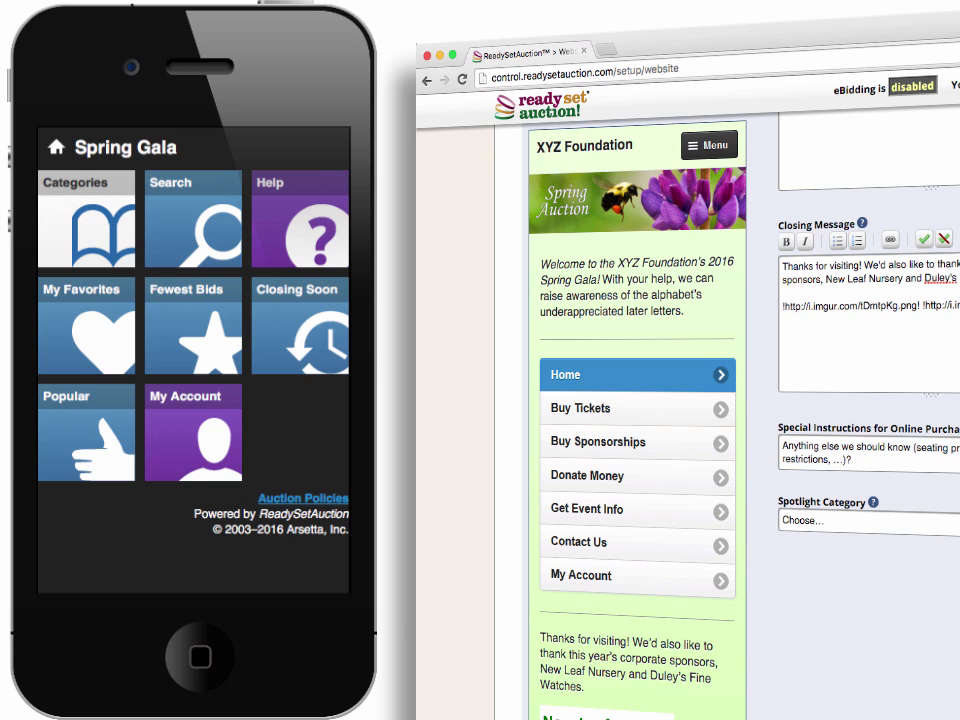
click(896, 521)
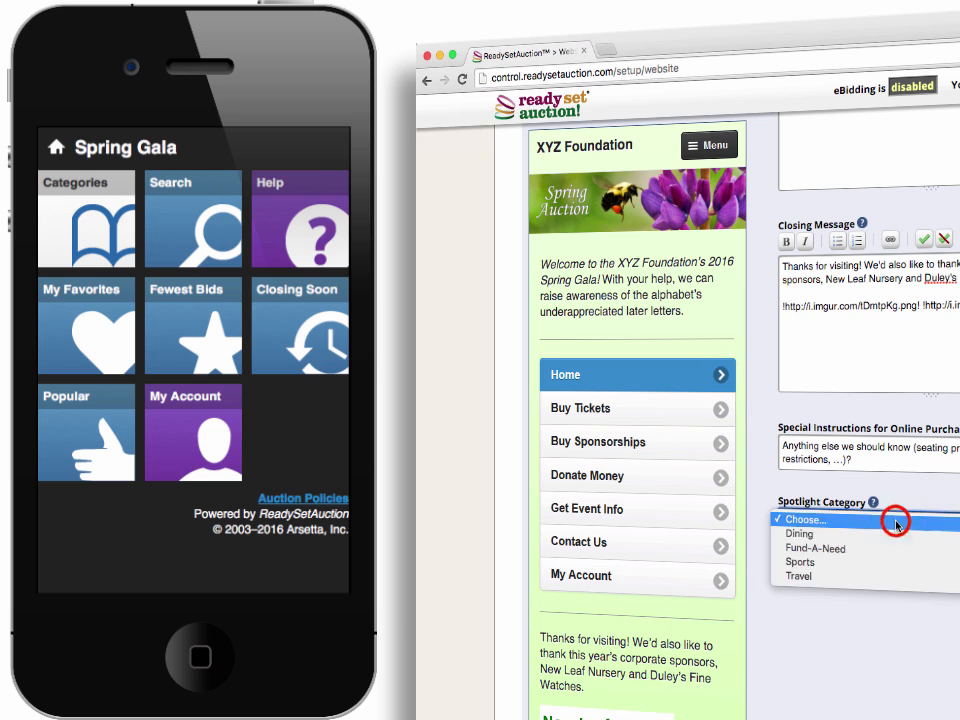
click(877, 582)
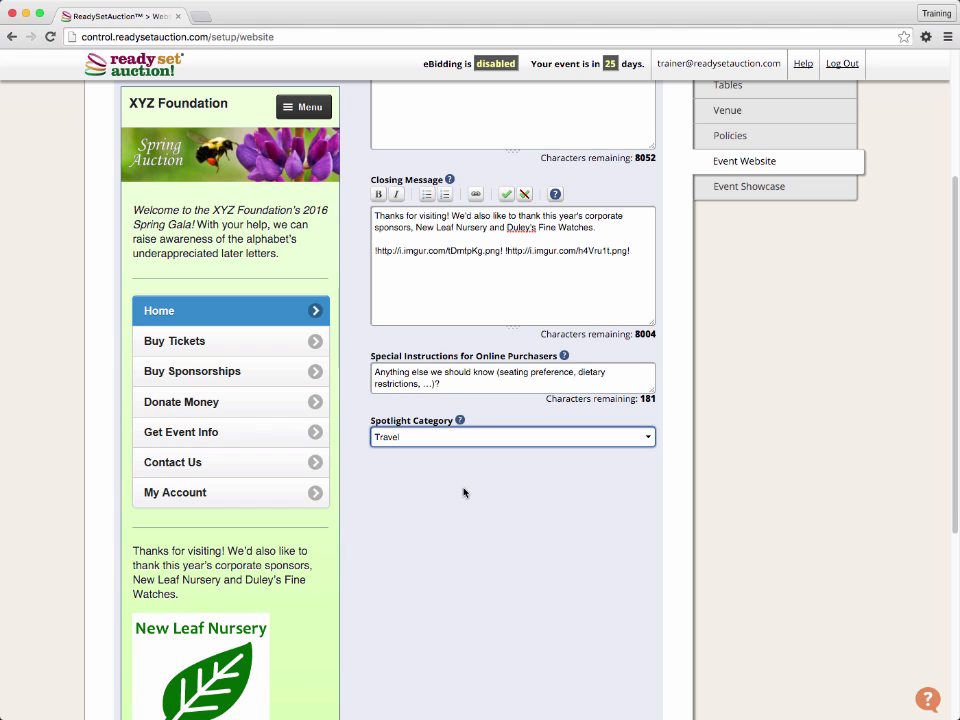
scroll(464, 492, down, 3)
scroll(464, 492, down, 4)
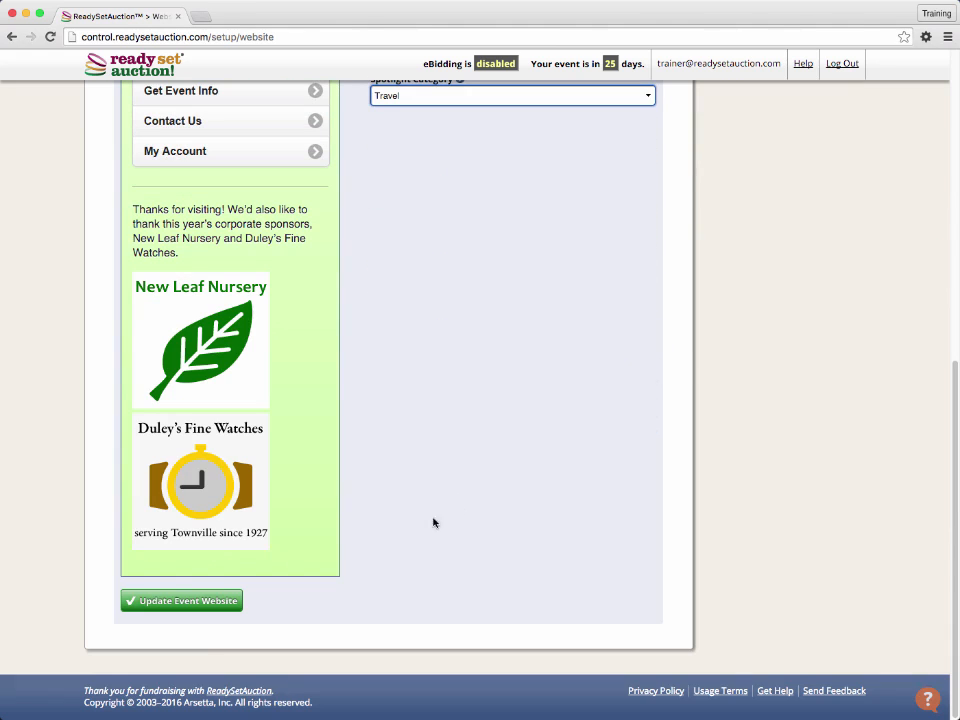
click(198, 605)
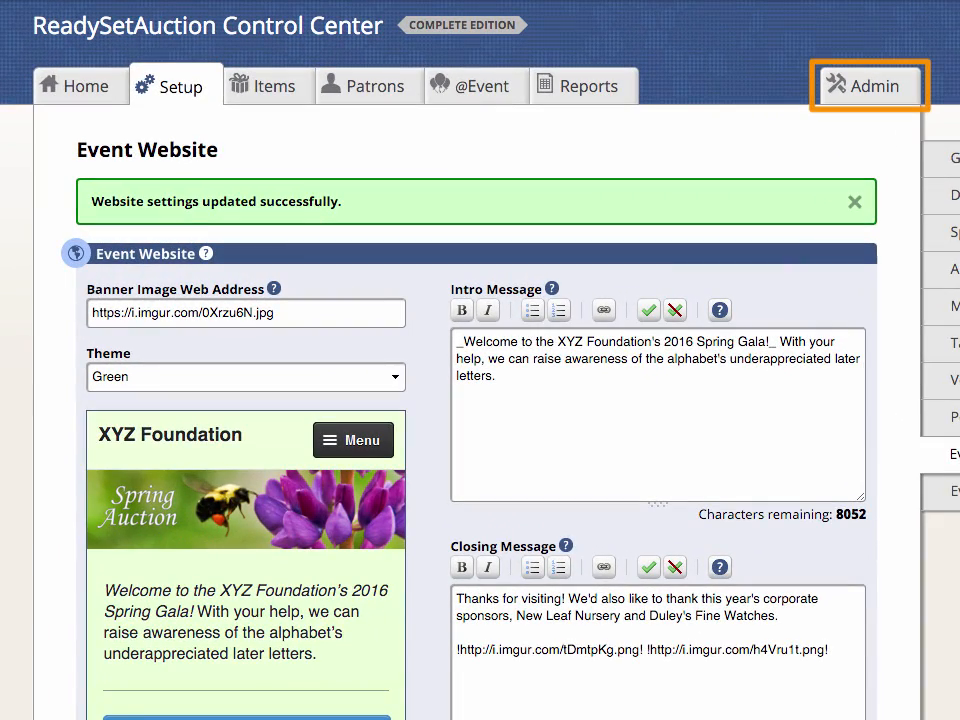
click(848, 85)
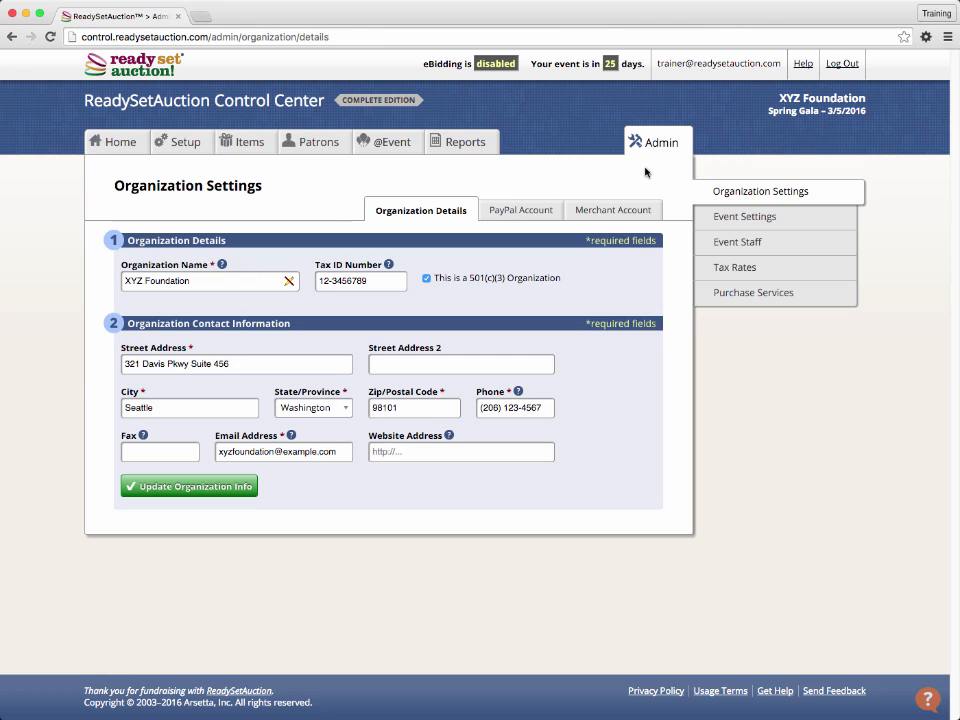
click(718, 218)
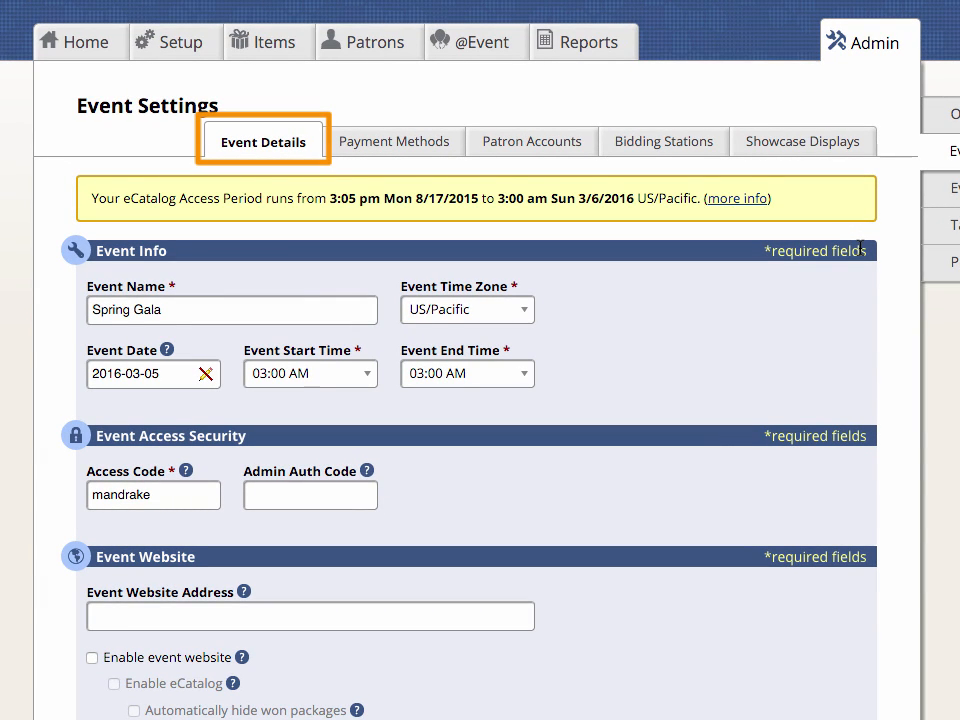
scroll(860, 247, down, 3)
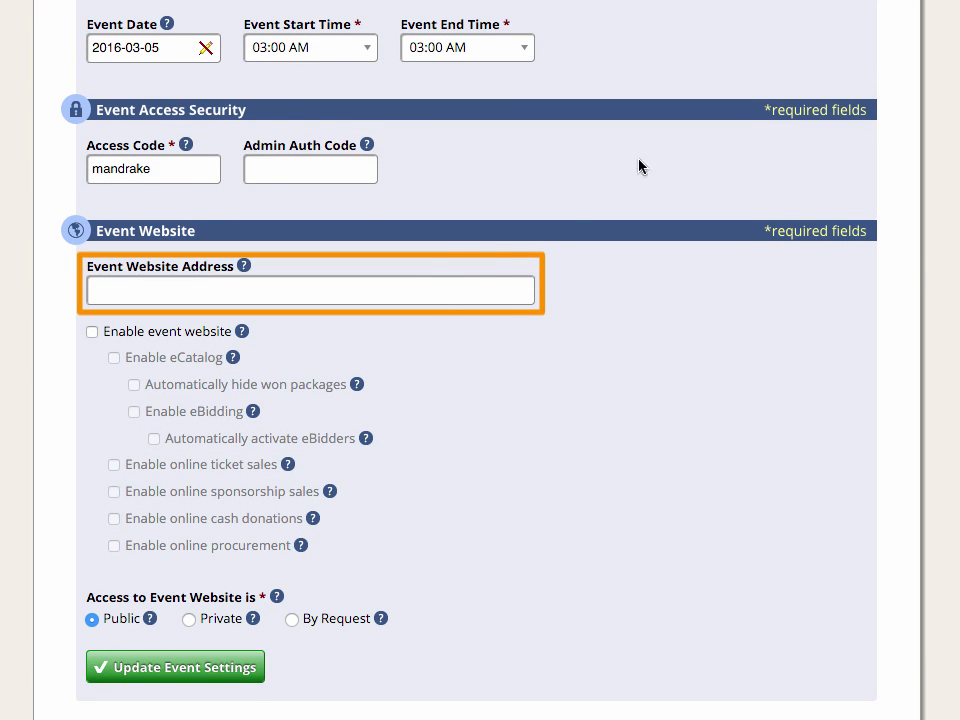
click(478, 284)
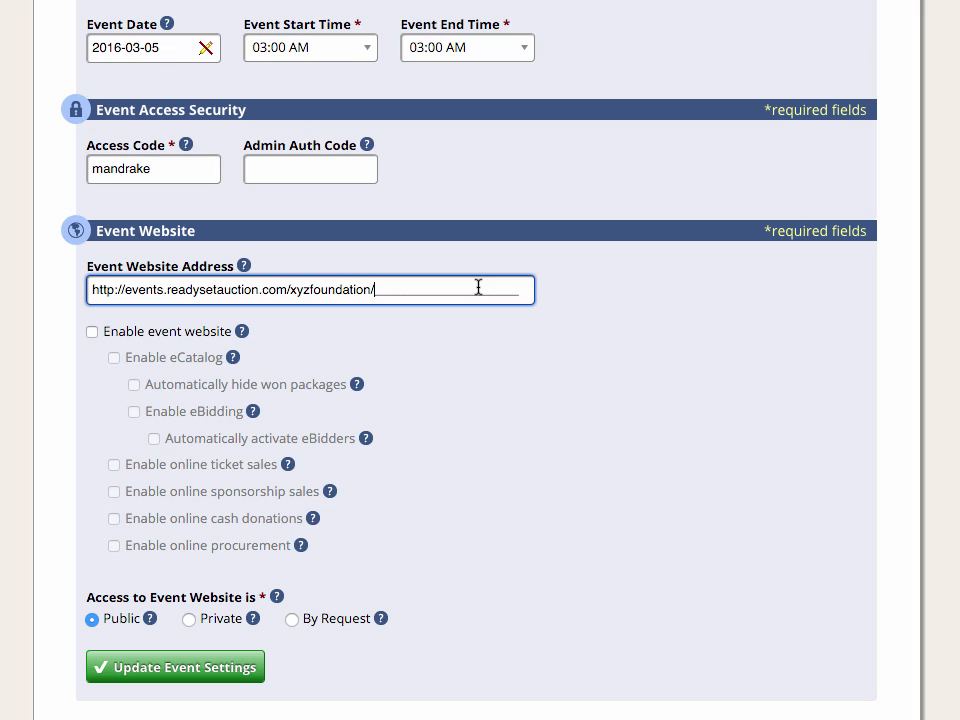
text(spring2016)
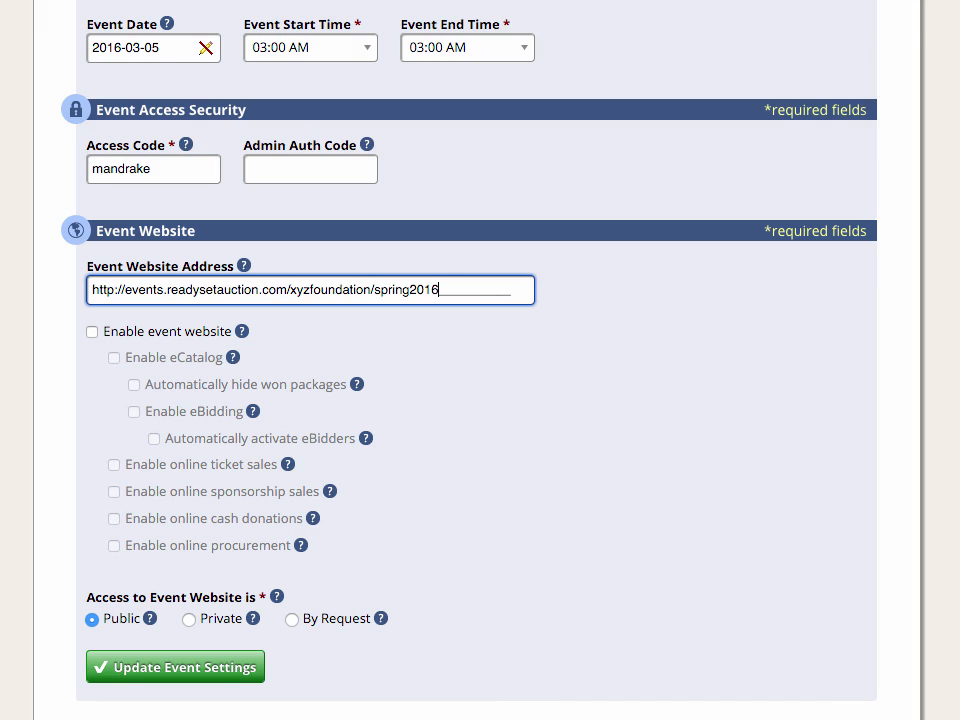
click(608, 413)
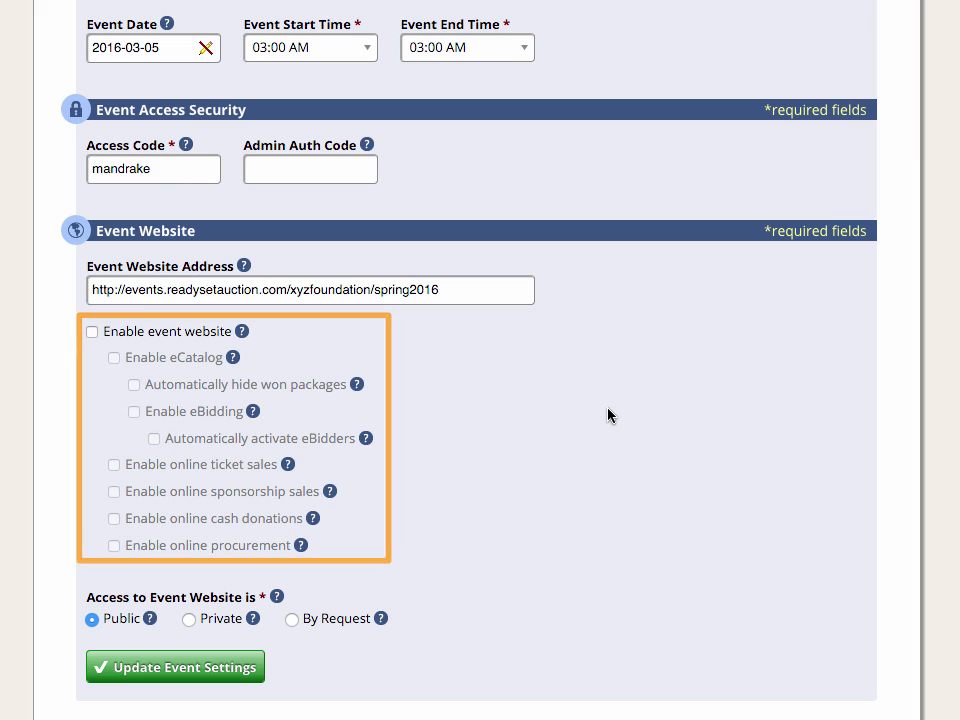
Step: Enable the event website, its eCatalog, and eBidding with automatic activation of eBidders
click(193, 333)
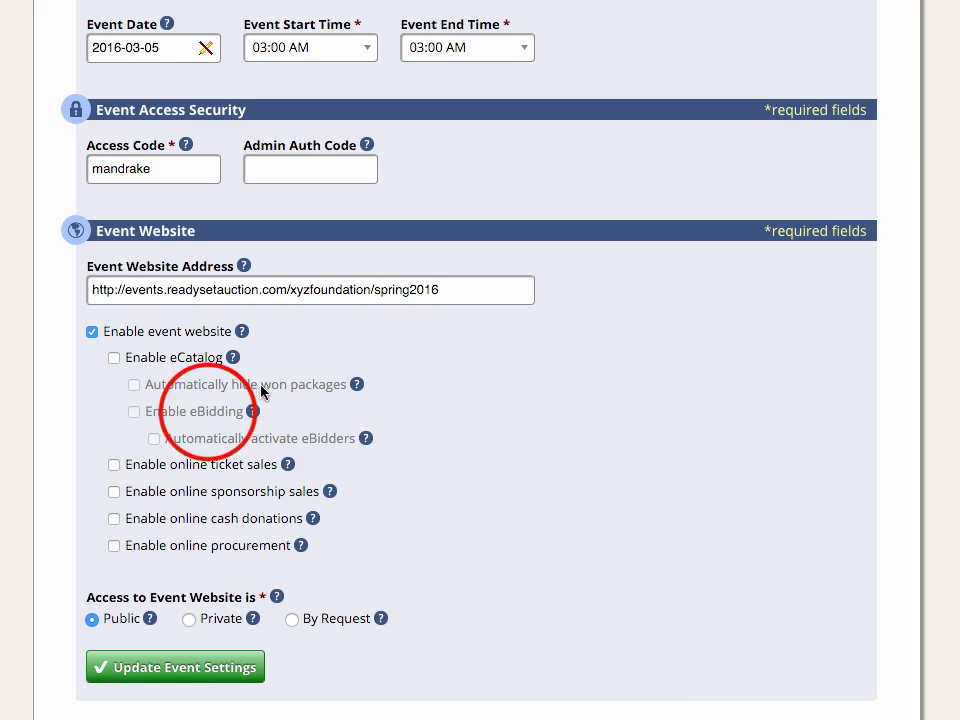
click(115, 358)
click(131, 415)
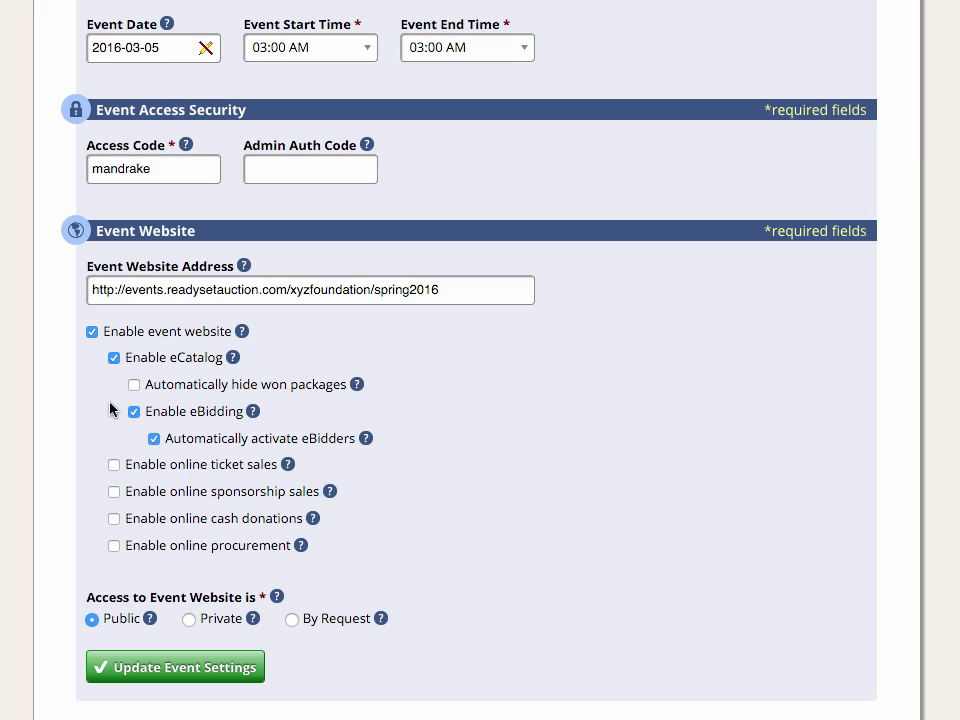
Step: Read the help on the eCatalog option and on the Public, Private and By Request website access options
click(235, 358)
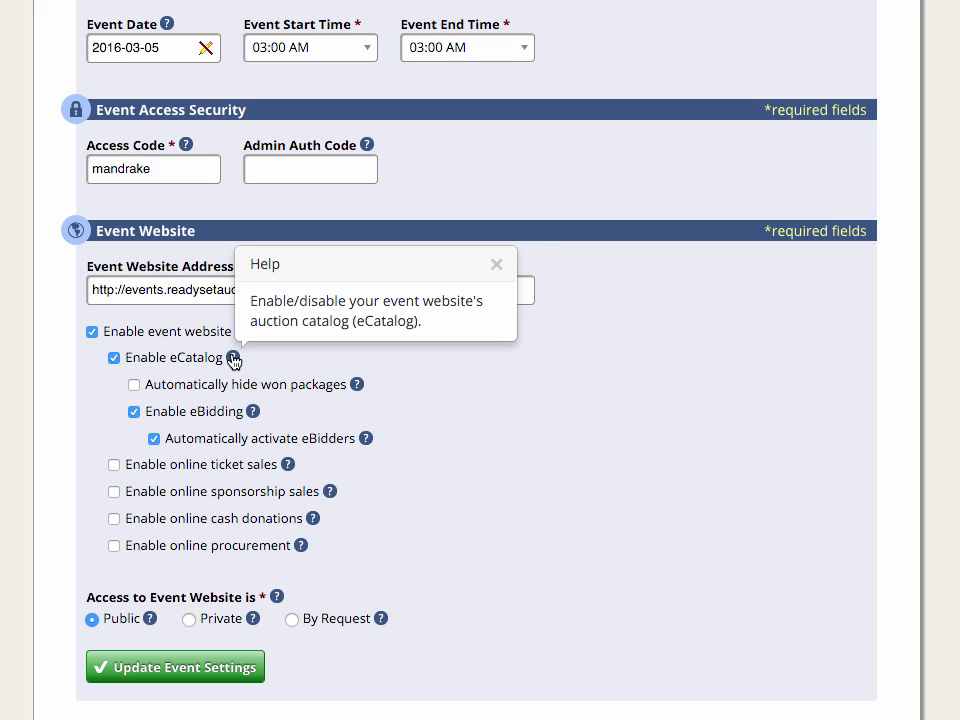
click(496, 265)
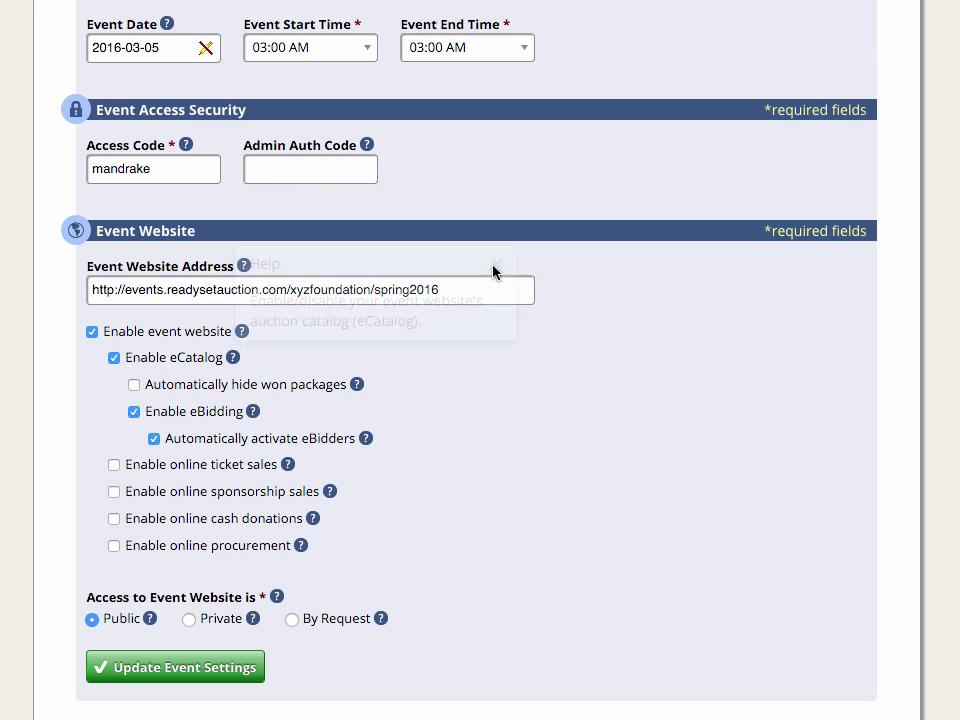
click(149, 620)
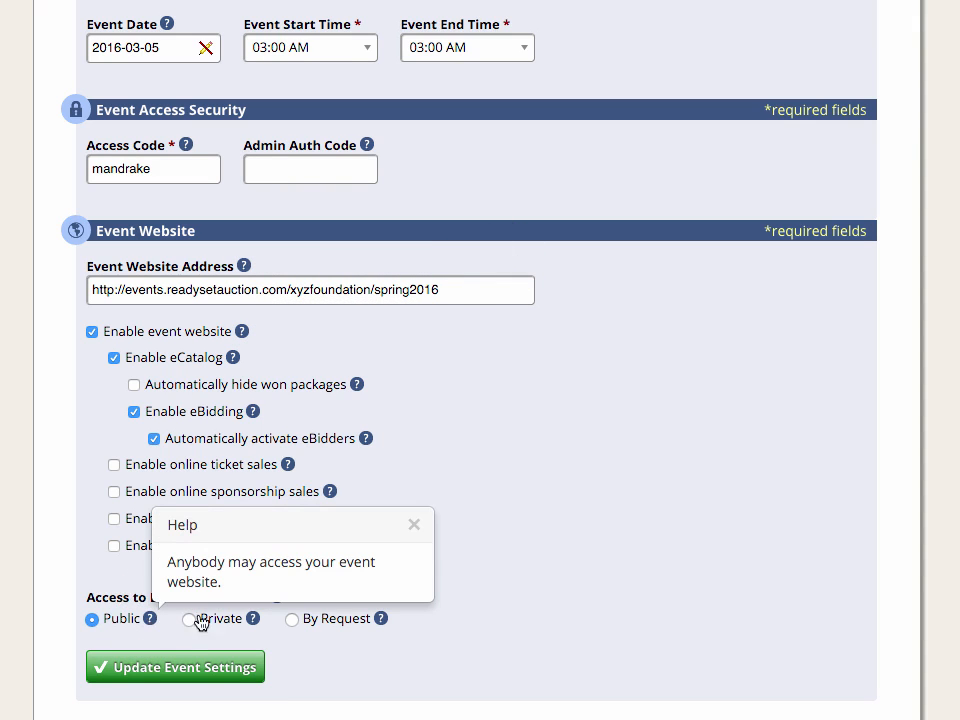
click(253, 619)
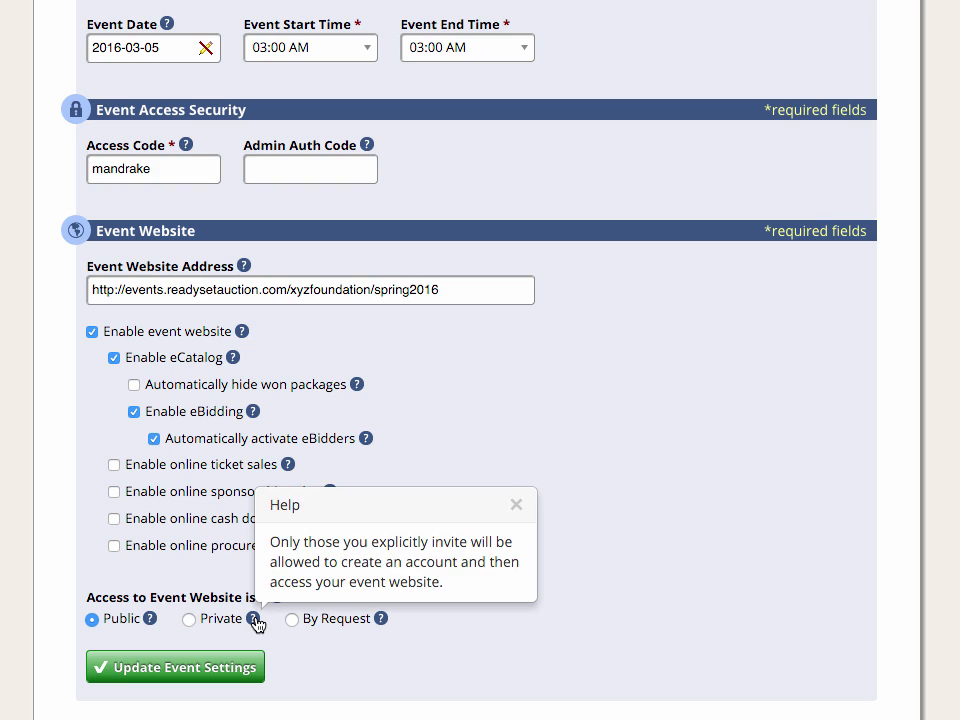
click(381, 619)
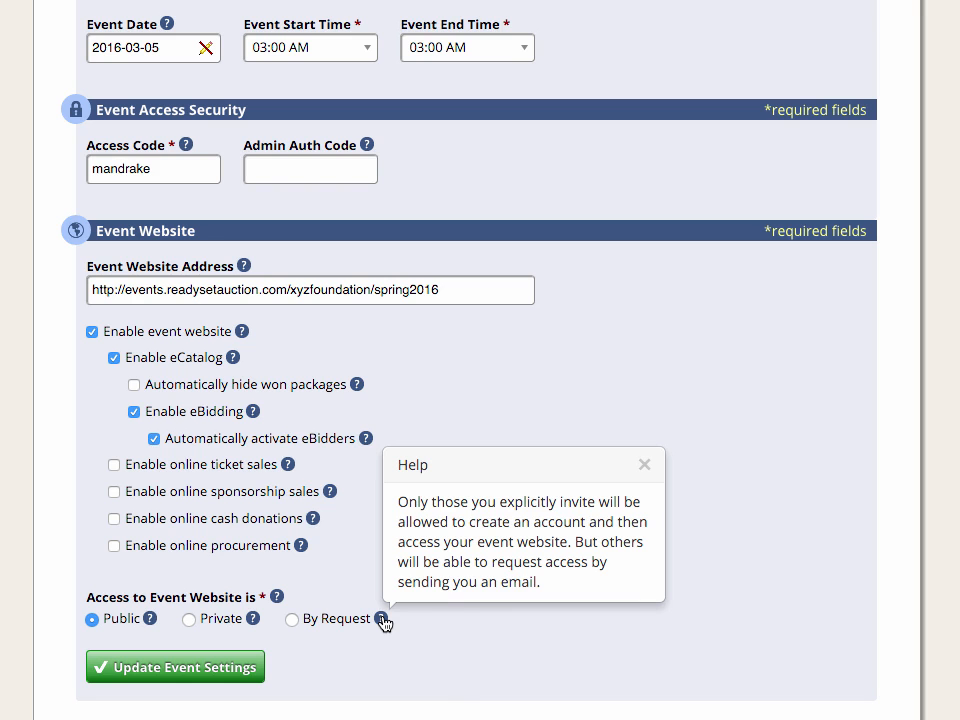
click(429, 653)
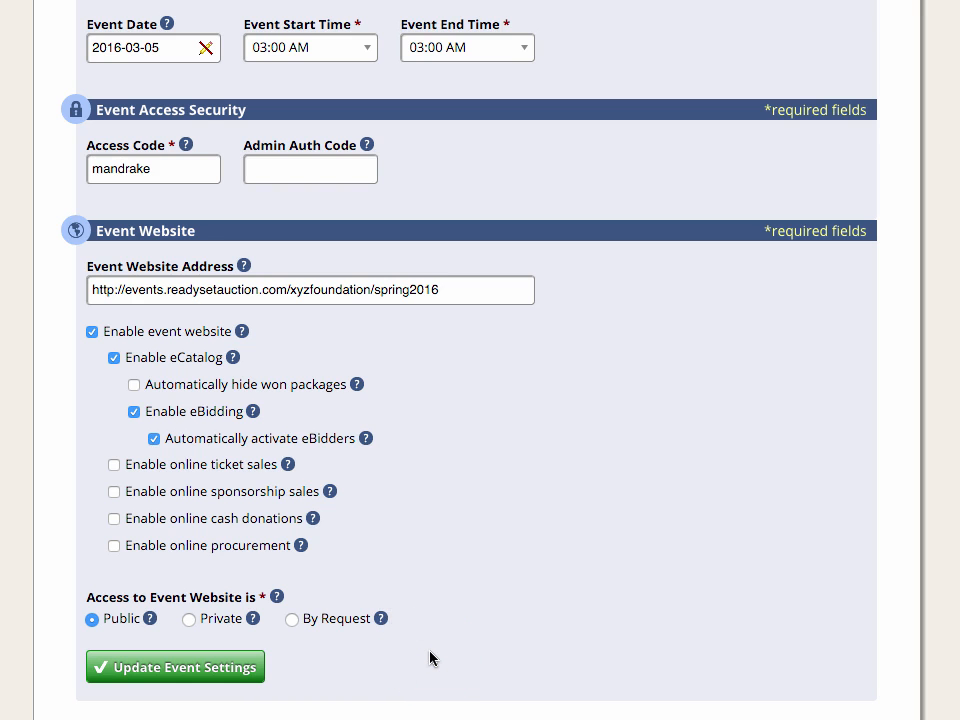
Step: Save the updated event settings
click(214, 660)
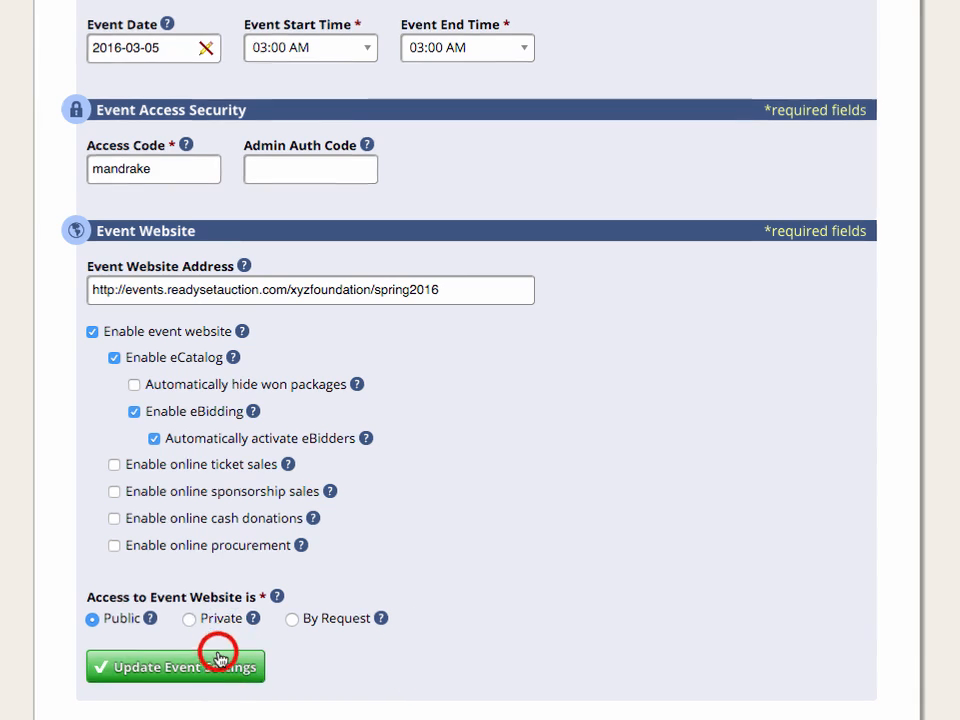